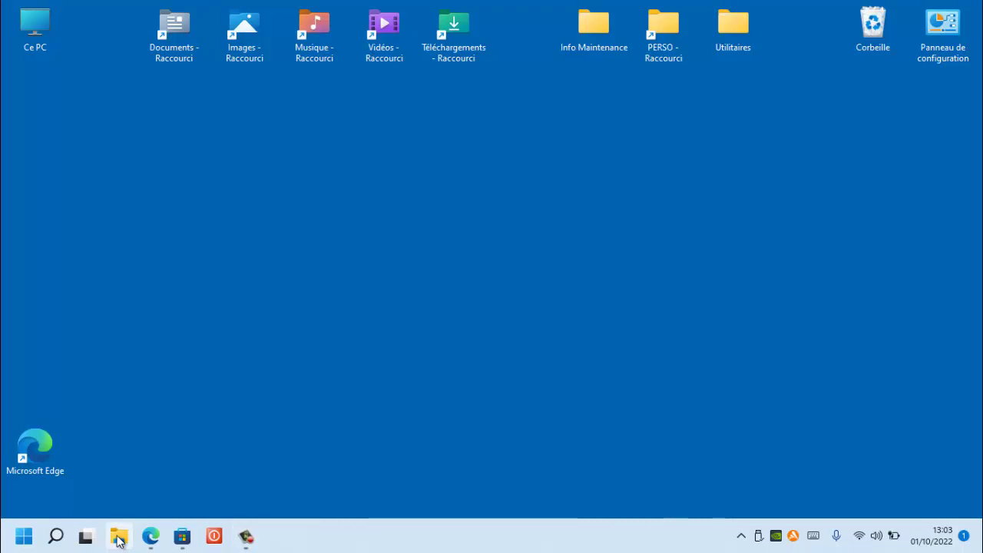
Open the removable drive F: from the computer's list of drives in File Explorer
{"action": "left_click", "coordinate": [118, 538]}
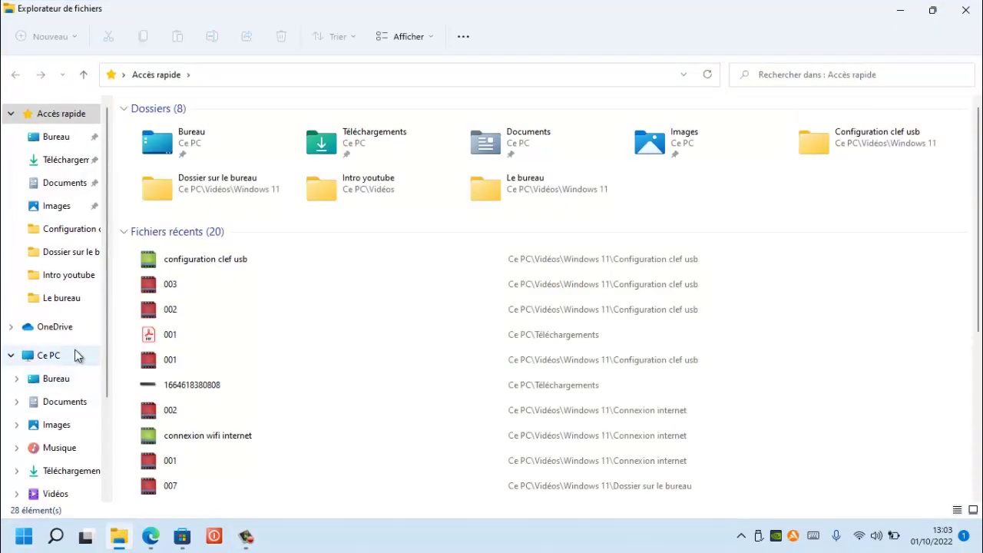
{"action": "left_click", "coordinate": [59, 357]}
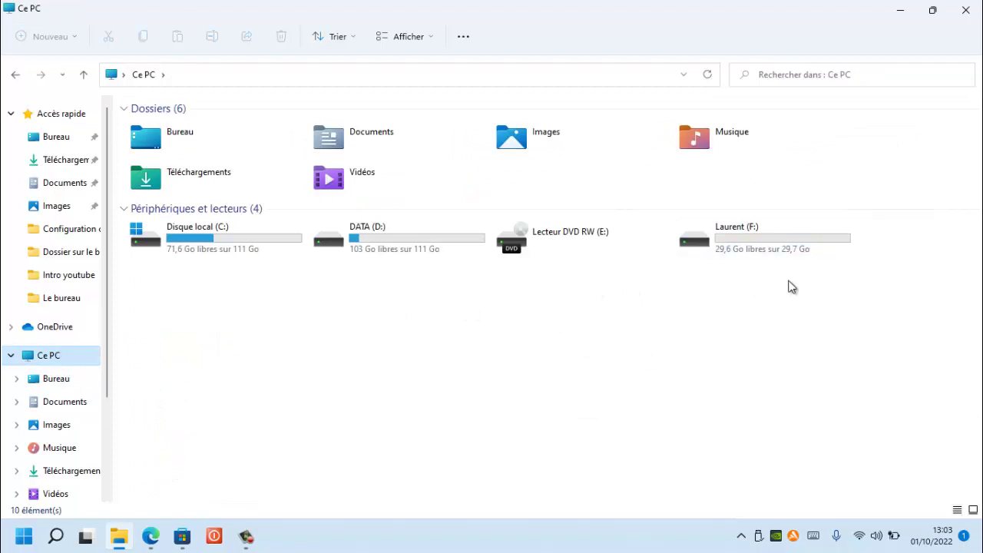
{"action": "double_click", "coordinate": [757, 240]}
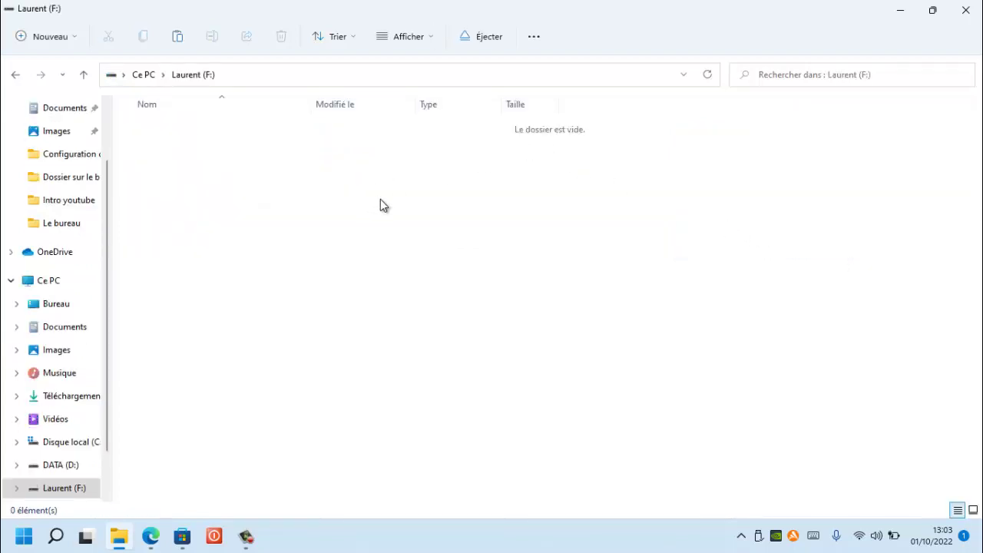
Create a new folder named Football at the root of drive F:
{"action": "right_click", "coordinate": [436, 205]}
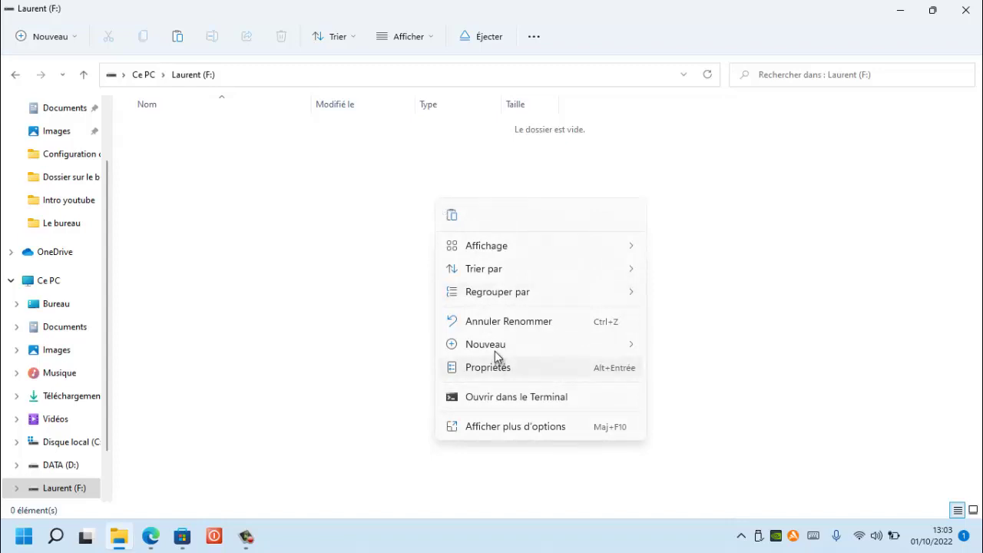
{"action": "mouse_move", "coordinate": [497, 351]}
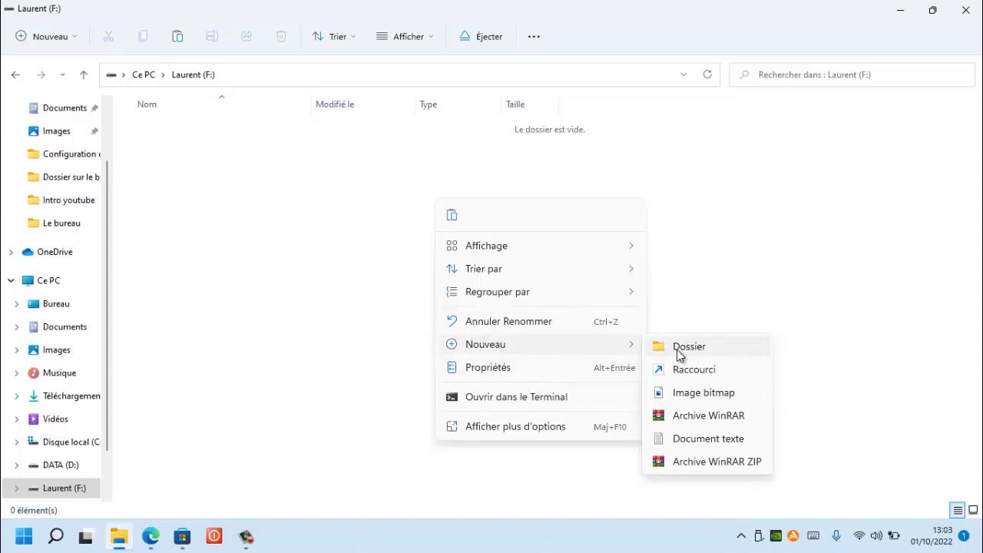
{"action": "left_click", "coordinate": [677, 351]}
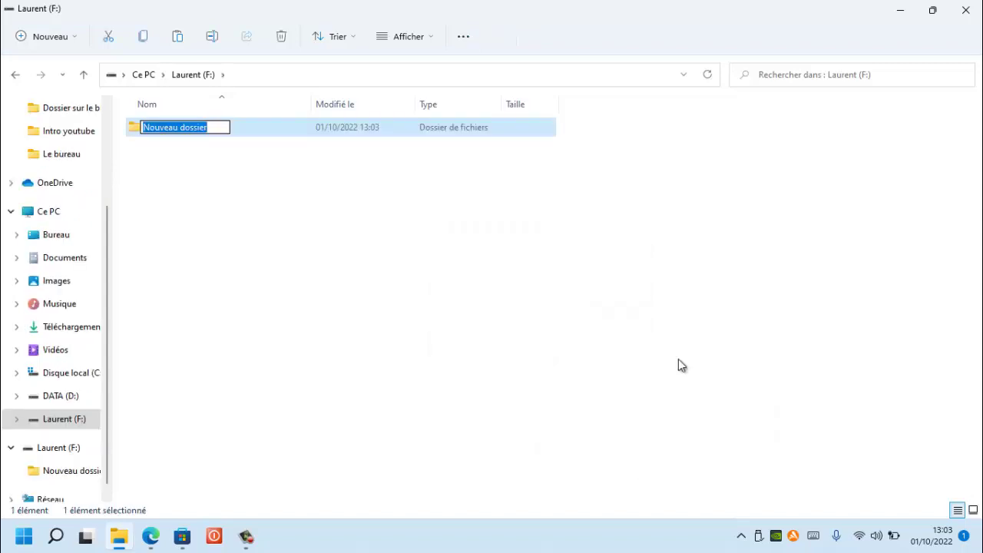
{"action": "type", "text": "Foo"}
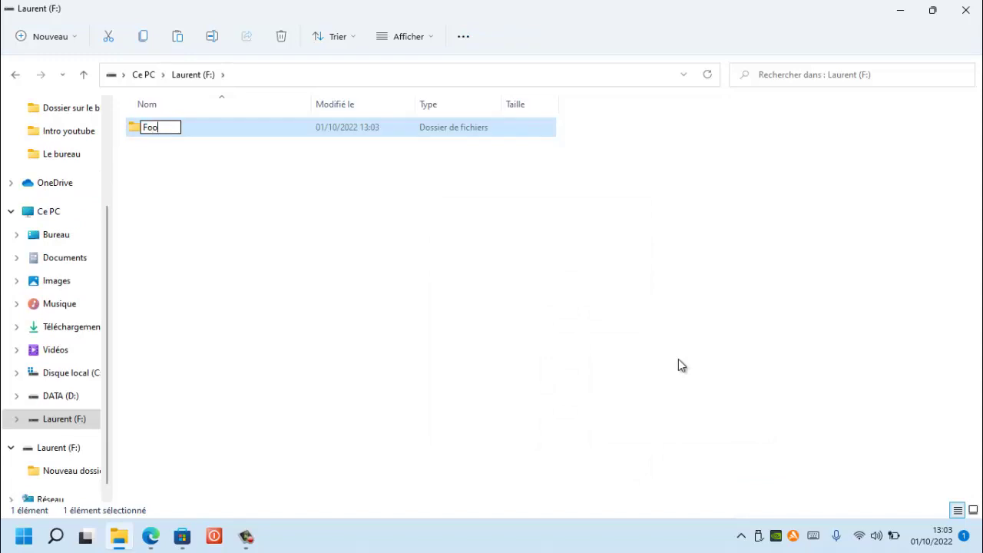
{"action": "type", "text": "tball"}
{"action": "key", "text": "Return"}
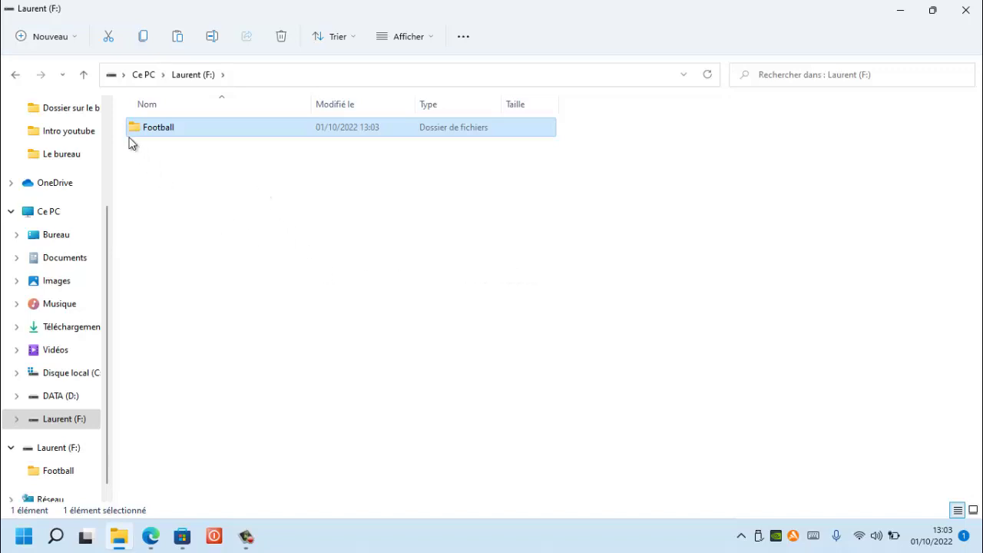
Create a second folder named Handball alongside the Football folder on drive F:
{"action": "left_click", "coordinate": [55, 38]}
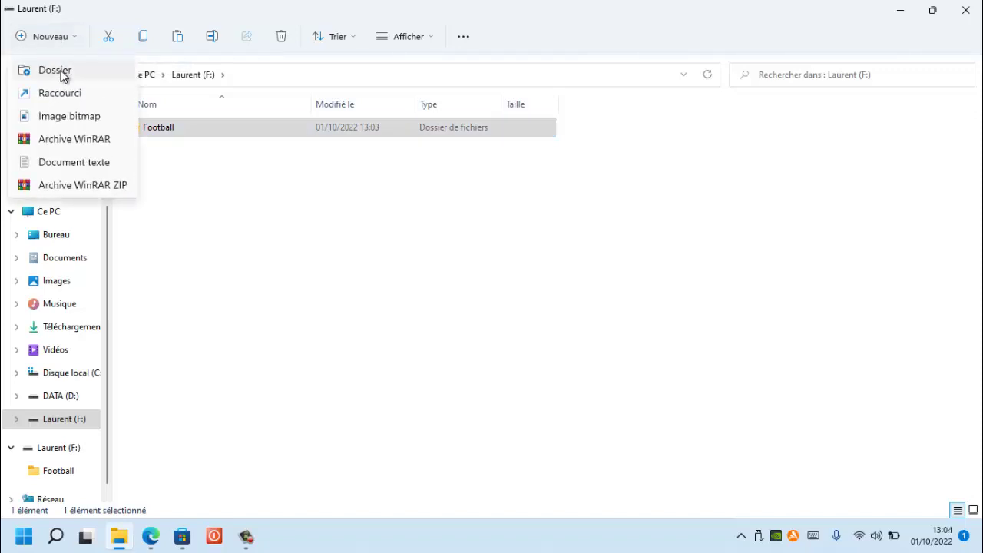
{"action": "left_click", "coordinate": [61, 72]}
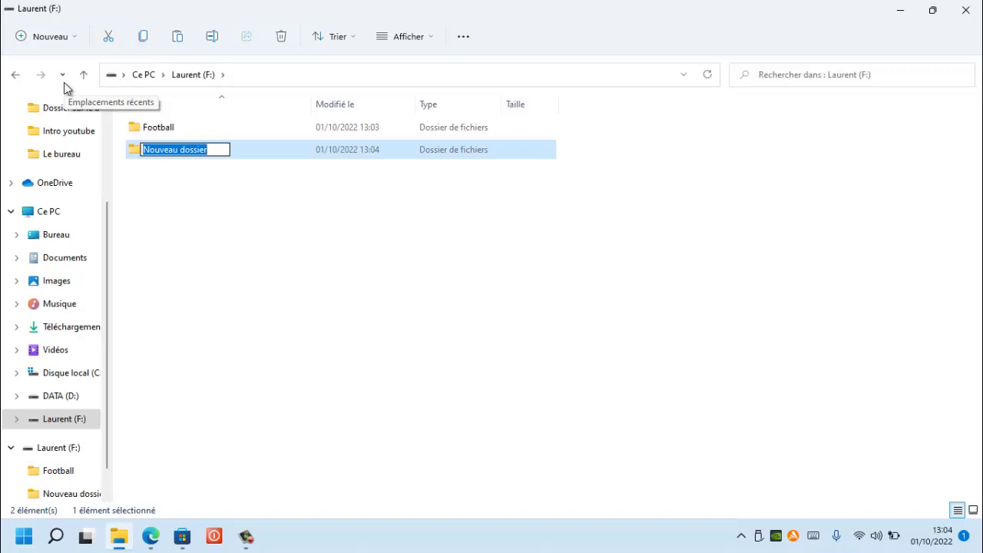
{"action": "type", "text": "Hand"}
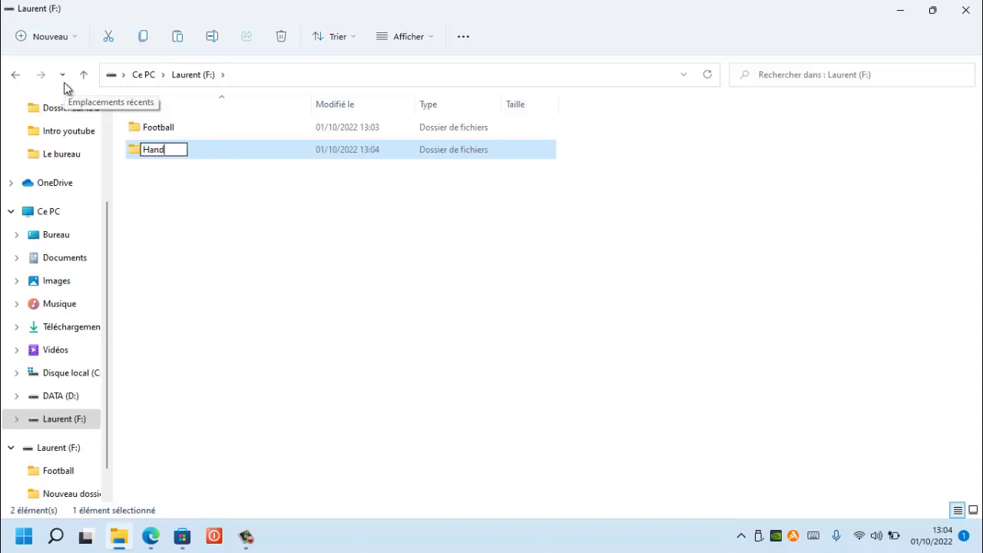
{"action": "type", "text": "ball"}
{"action": "key", "text": "Return"}
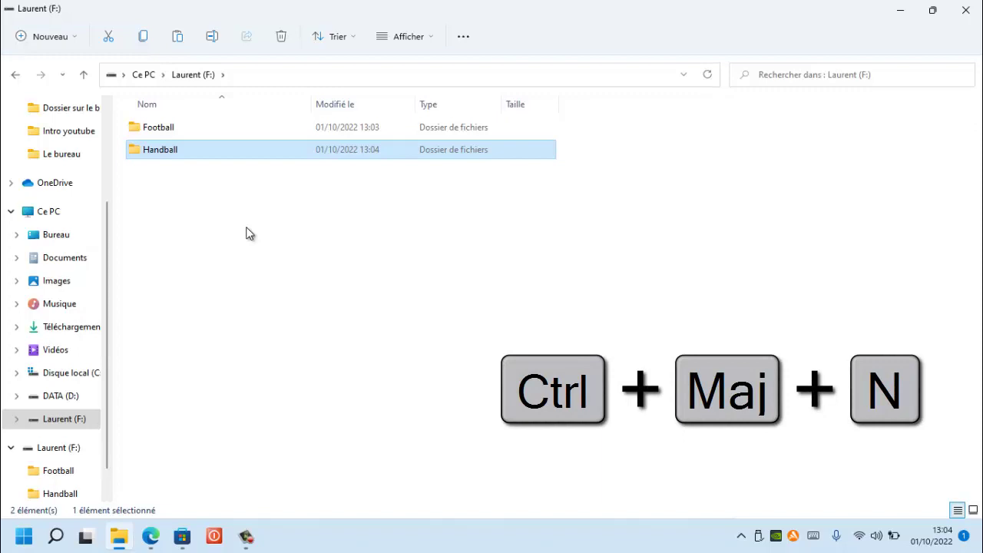
Create a third folder named Basket at the root of drive F:
{"action": "key", "text": "ctrl+shift+n"}
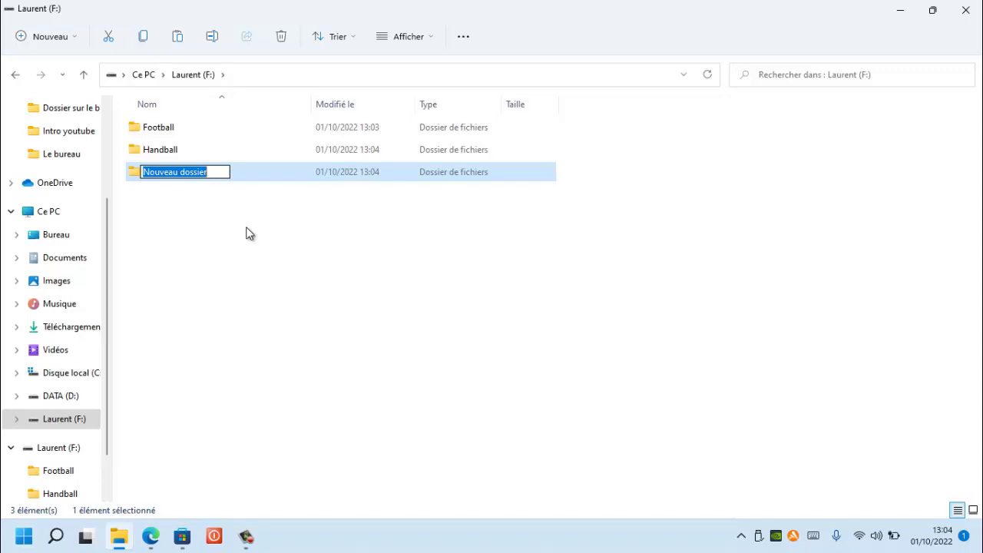
{"action": "type", "text": "Baske"}
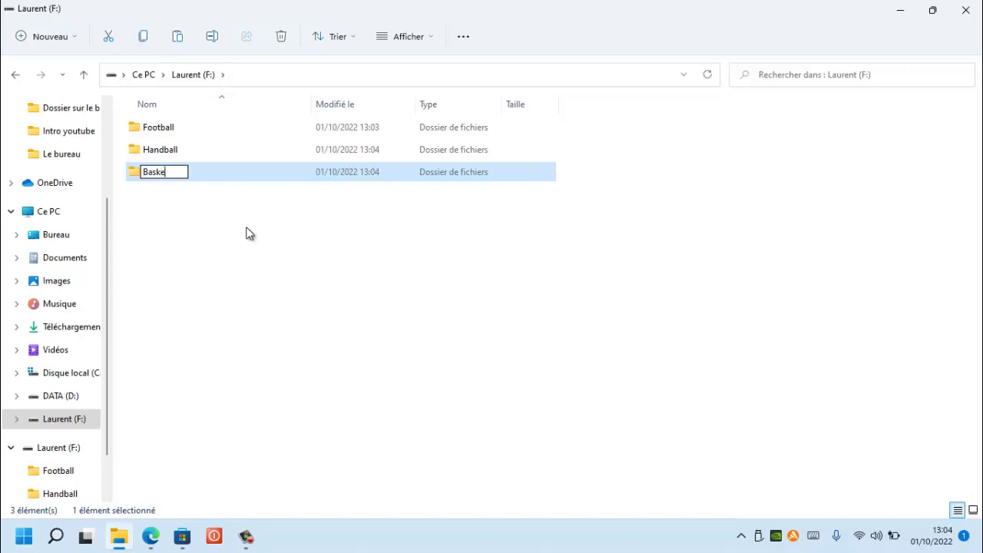
{"action": "type", "text": "t"}
{"action": "key", "text": "Return"}
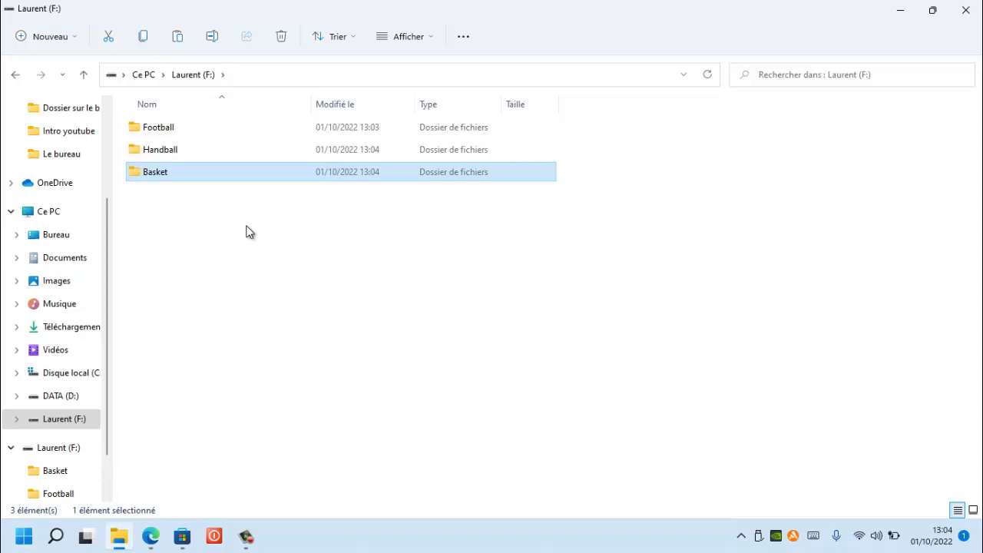
Create another new folder on drive F: and name it Aviron
{"action": "left_click", "coordinate": [248, 228]}
{"action": "right_click", "coordinate": [248, 228]}
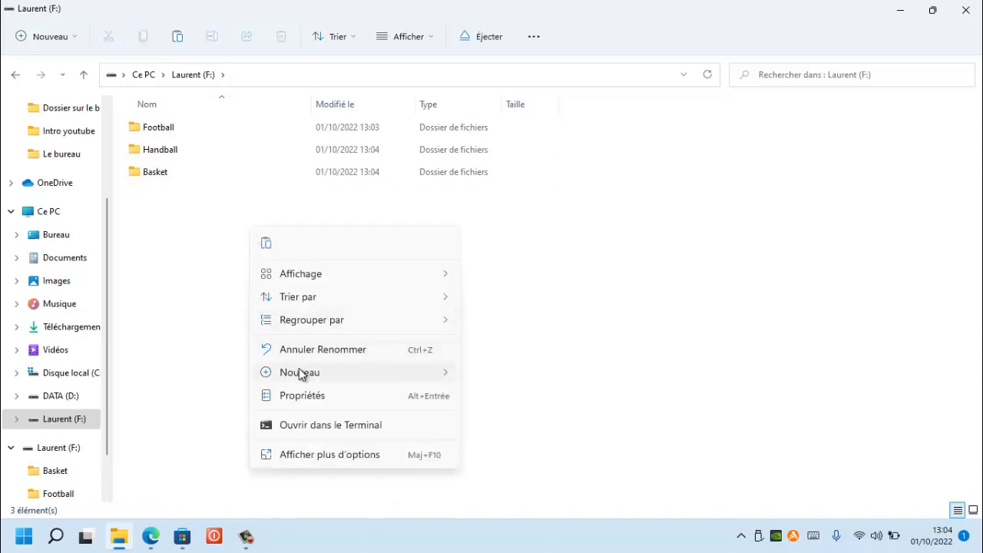
{"action": "mouse_move", "coordinate": [299, 375]}
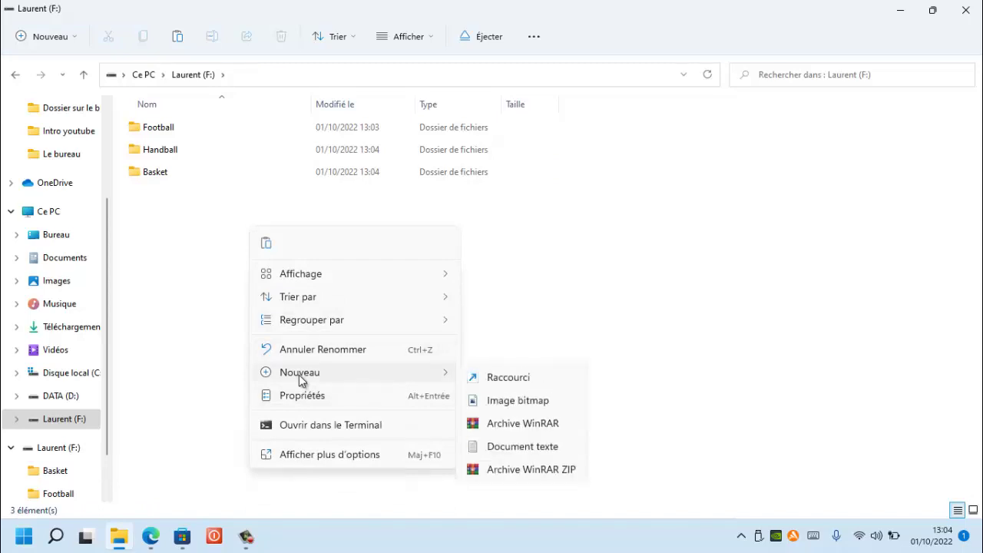
{"action": "left_click", "coordinate": [501, 376]}
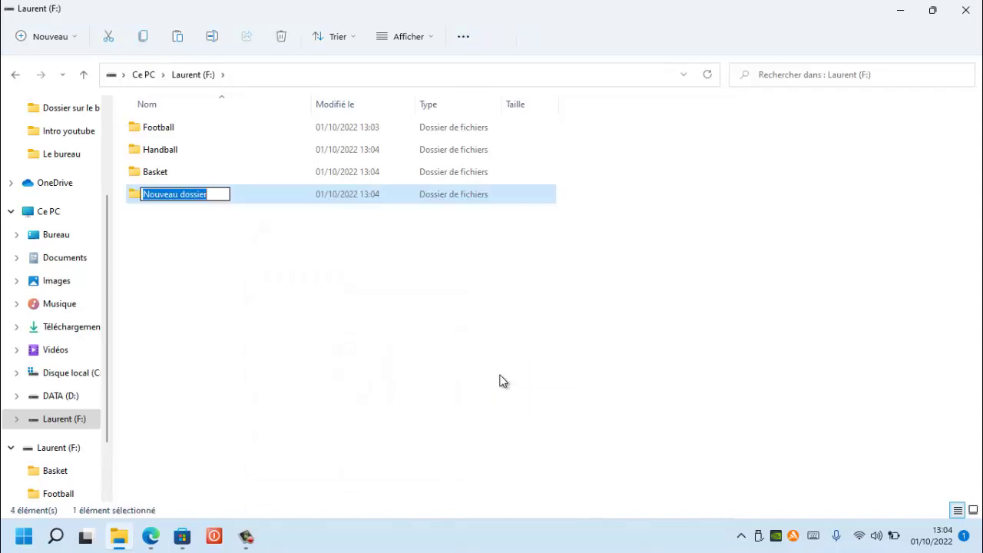
{"action": "type", "text": "Aviron"}
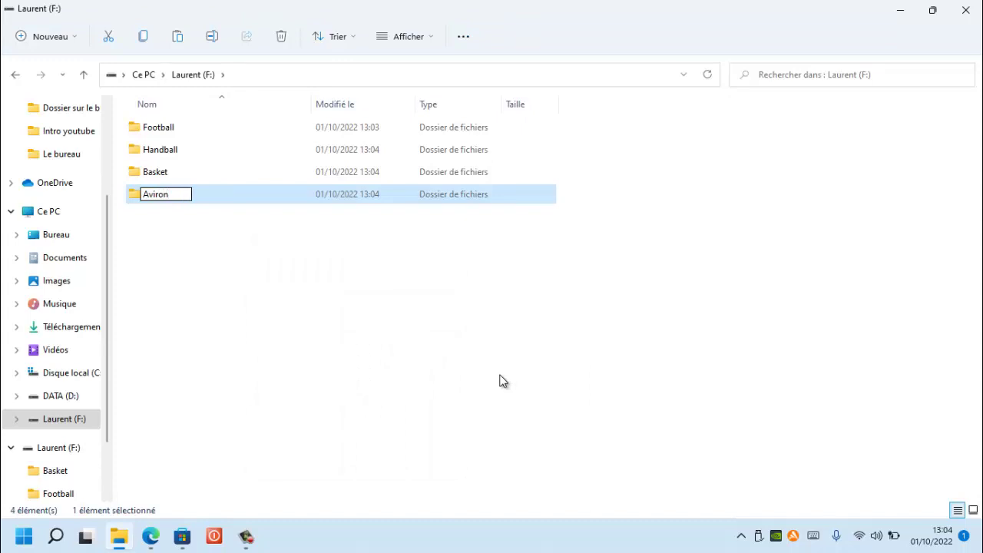
{"action": "key", "text": "Return"}
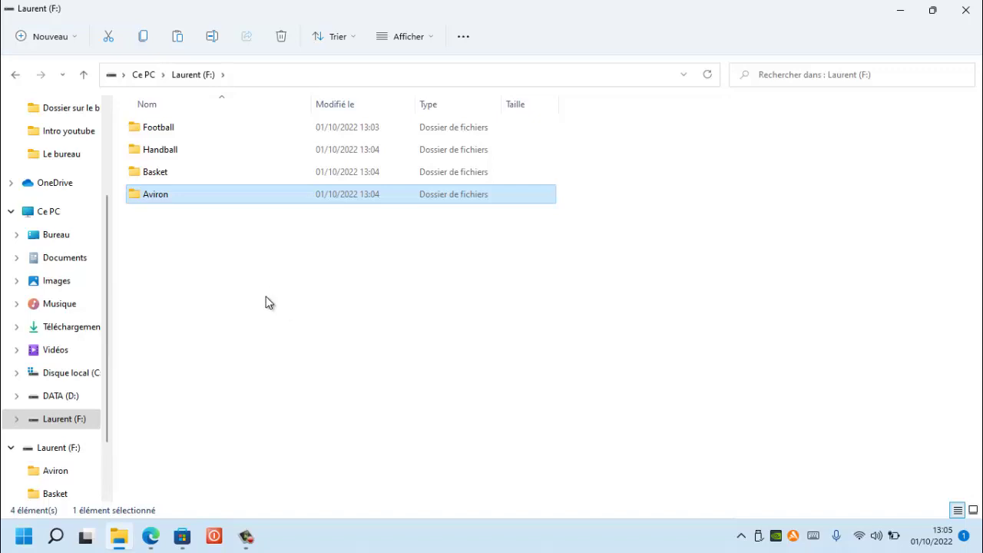
Create a new folder named Sports next to the other folders on drive F:
{"action": "left_click", "coordinate": [264, 300]}
{"action": "right_click", "coordinate": [264, 300]}
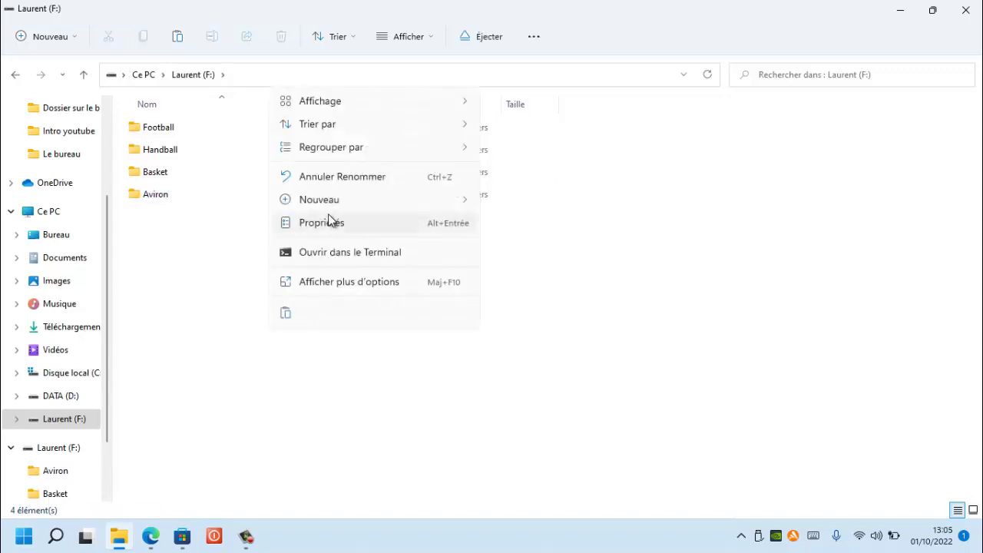
{"action": "mouse_move", "coordinate": [333, 203]}
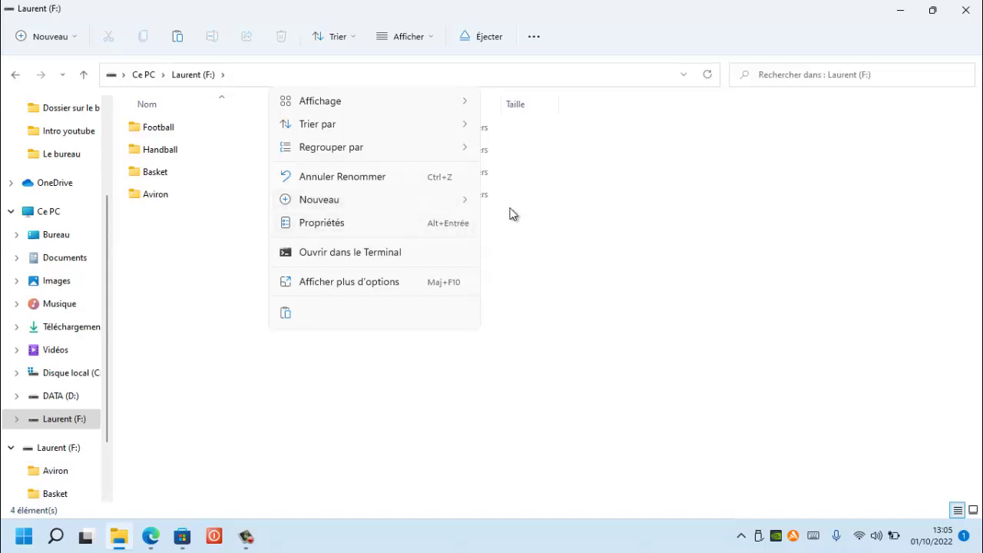
{"action": "mouse_move", "coordinate": [459, 204]}
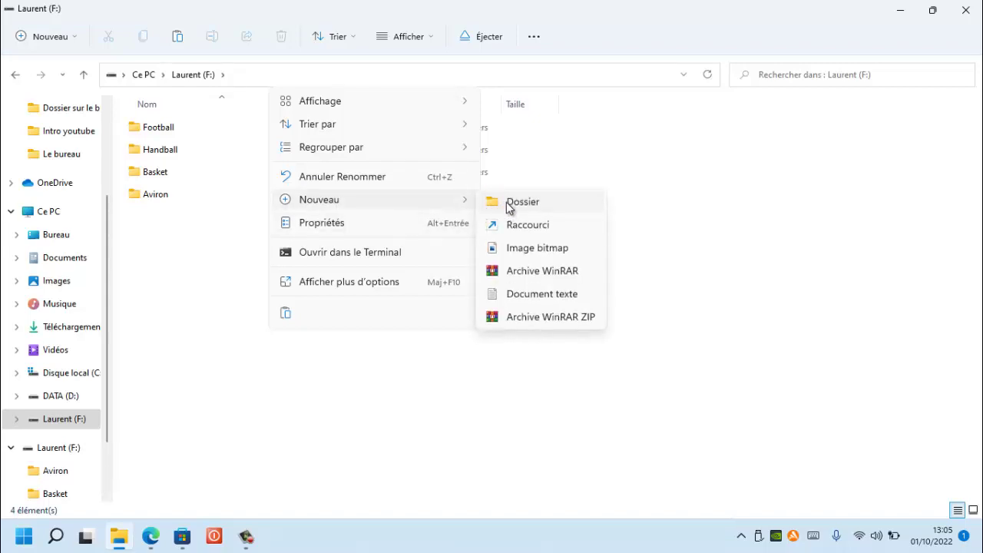
{"action": "left_click", "coordinate": [507, 204]}
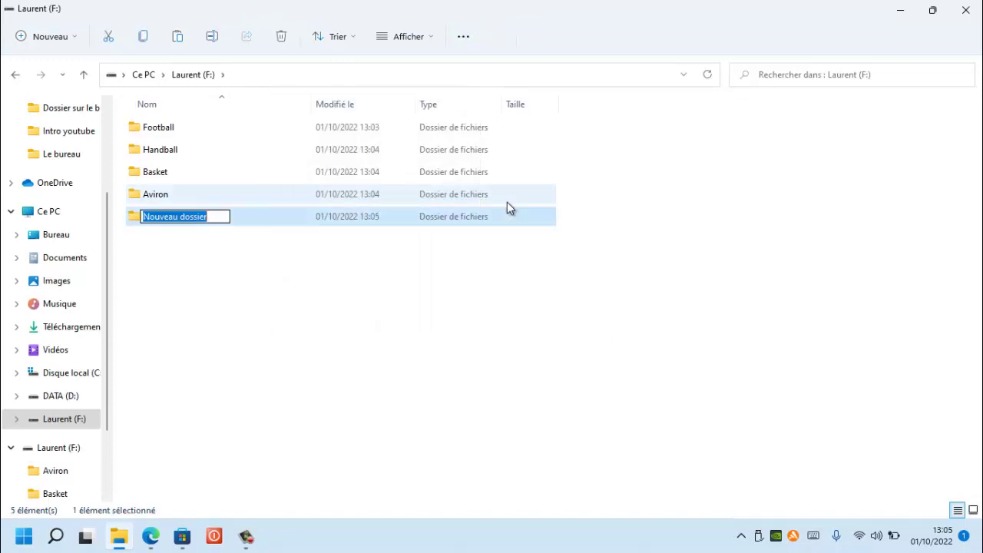
{"action": "type", "text": "Sports"}
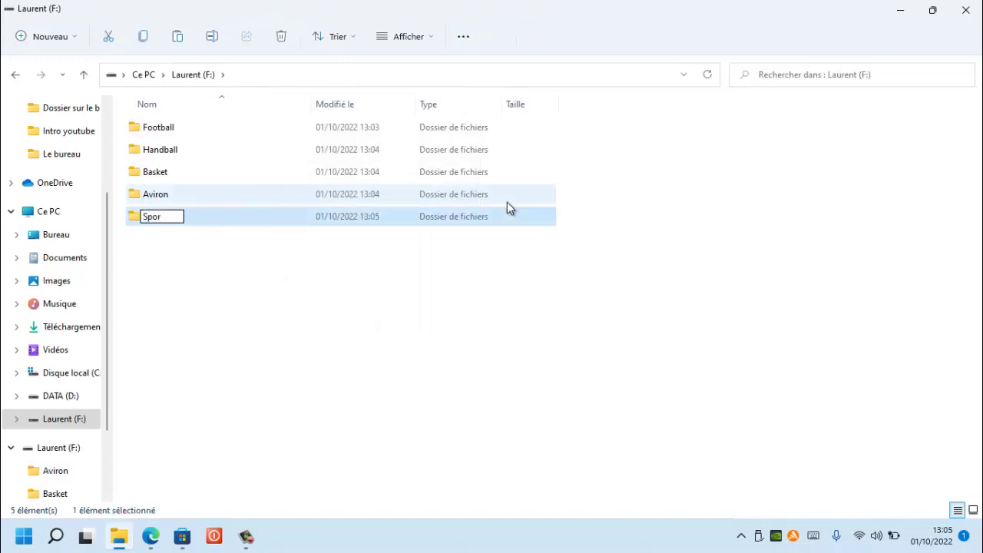
{"action": "key", "text": "Return"}
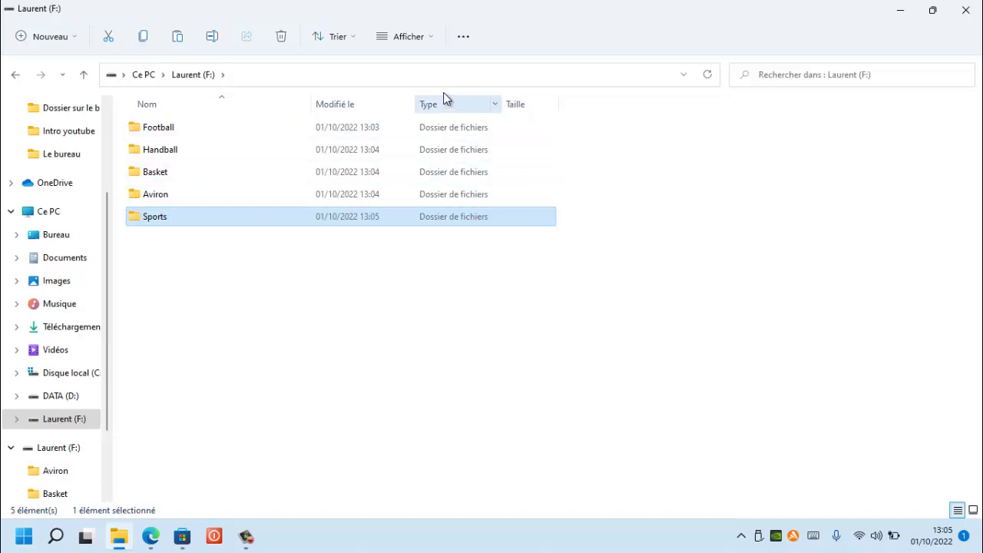
Display the folders as very large icons and move Football, Aviron, Basket and Handball into the Sports folder
{"action": "left_click", "coordinate": [431, 44]}
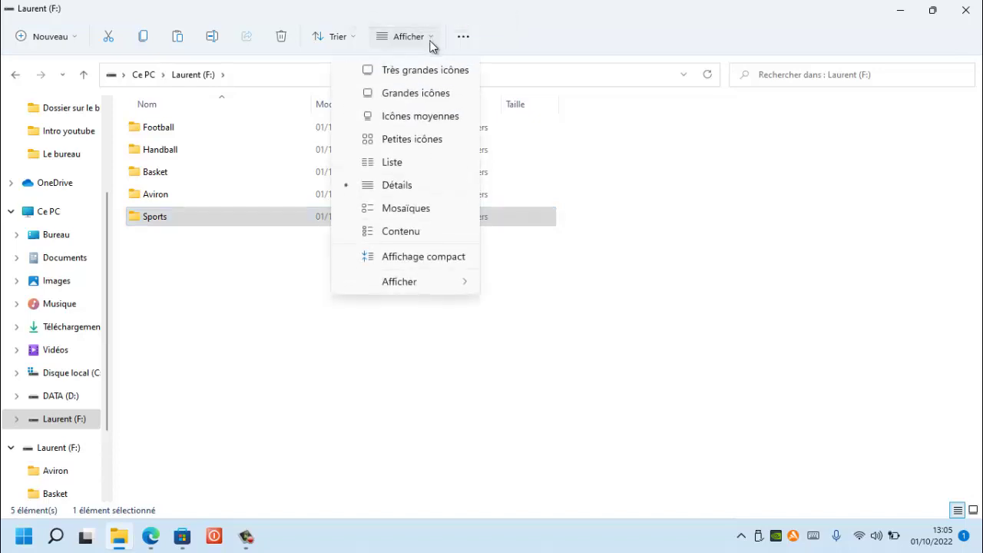
{"action": "left_click", "coordinate": [419, 76]}
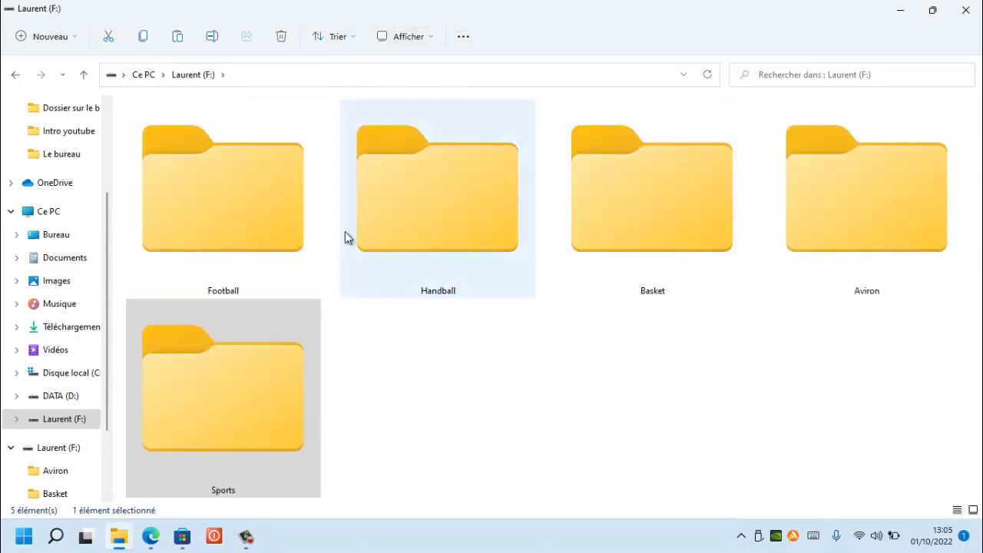
{"action": "left_click", "coordinate": [257, 224]}
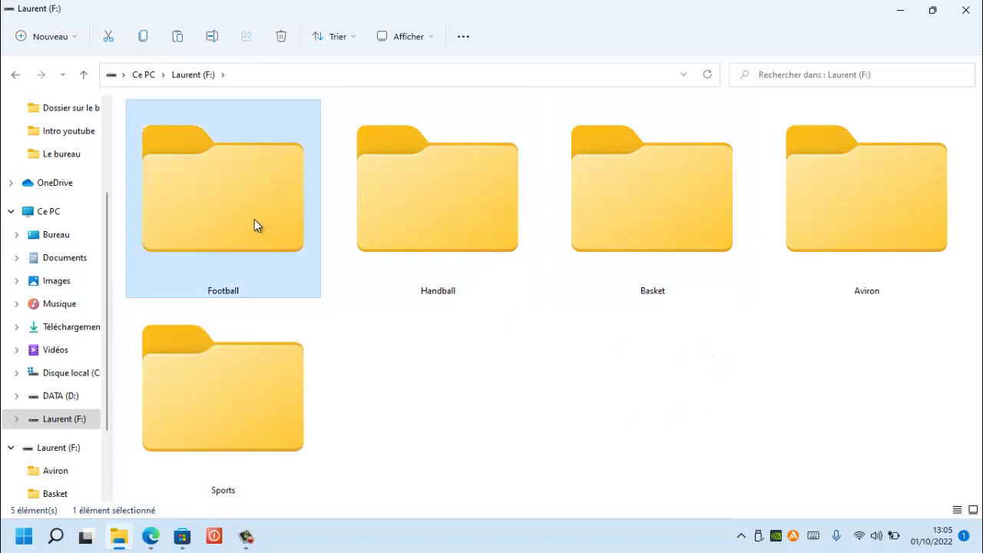
{"action": "left_click_drag", "start_coordinate": [254, 223], "coordinate": [204, 374]}
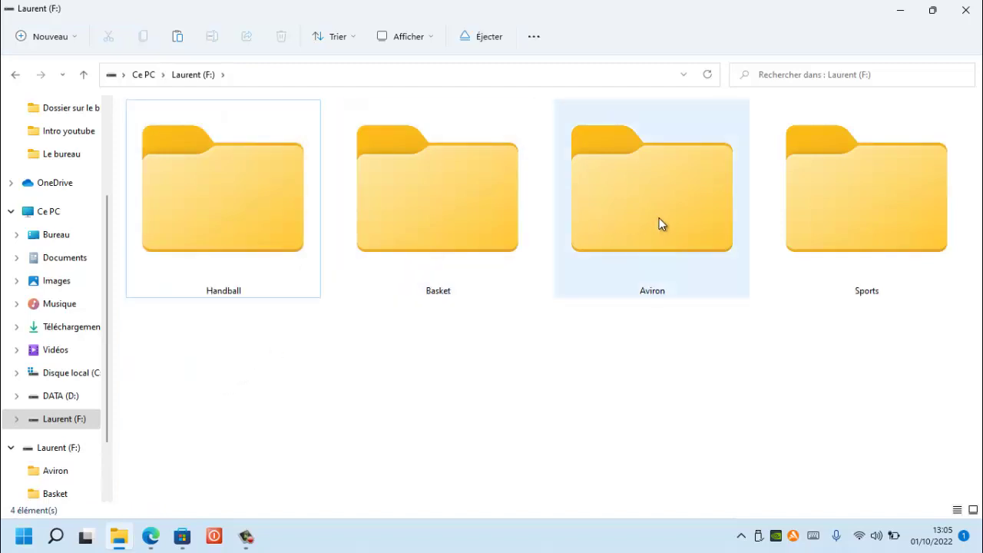
{"action": "left_click_drag", "start_coordinate": [659, 222], "coordinate": [851, 208]}
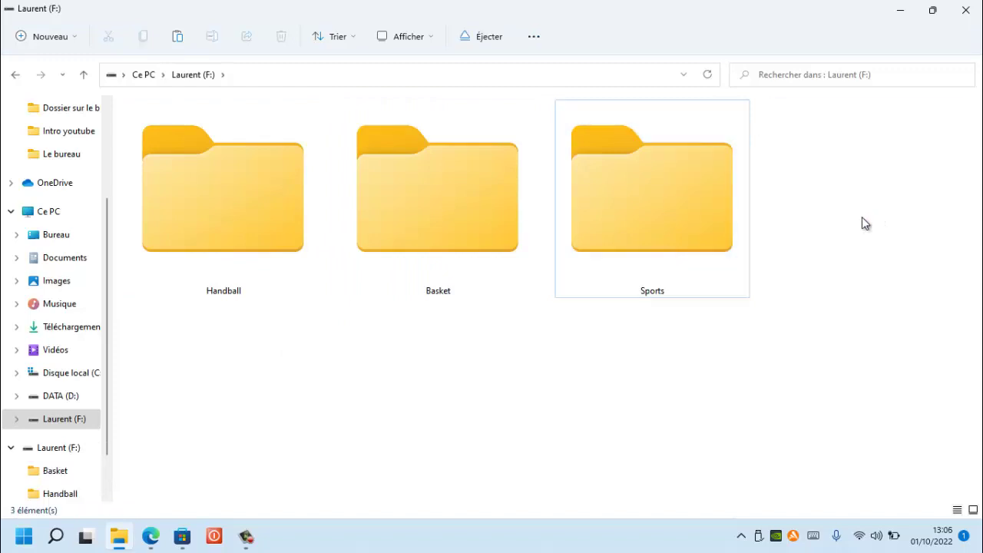
{"action": "left_click_drag", "start_coordinate": [437, 265], "coordinate": [683, 243]}
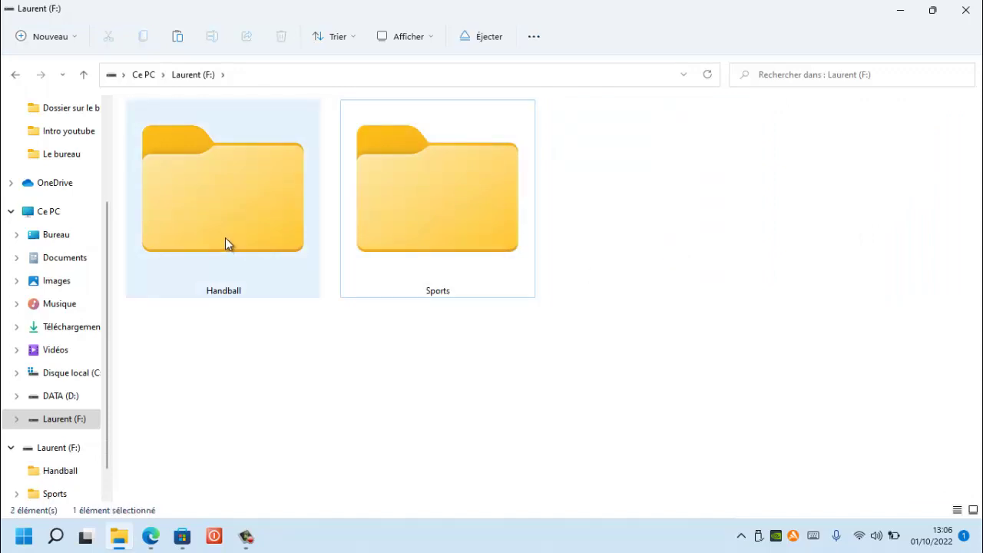
{"action": "left_click_drag", "start_coordinate": [225, 237], "coordinate": [456, 235]}
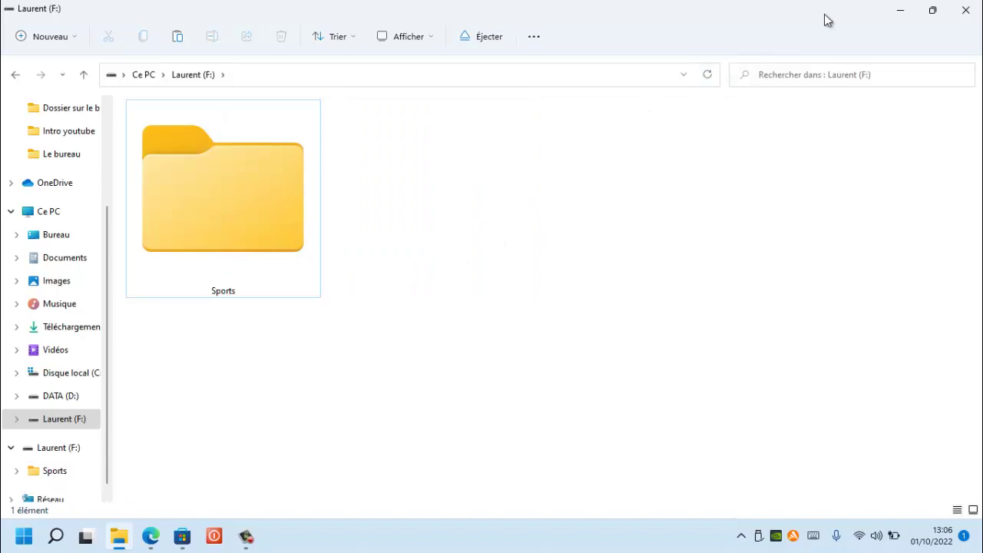
Close the File Explorer window showing drive F:
{"action": "left_click", "coordinate": [965, 10]}
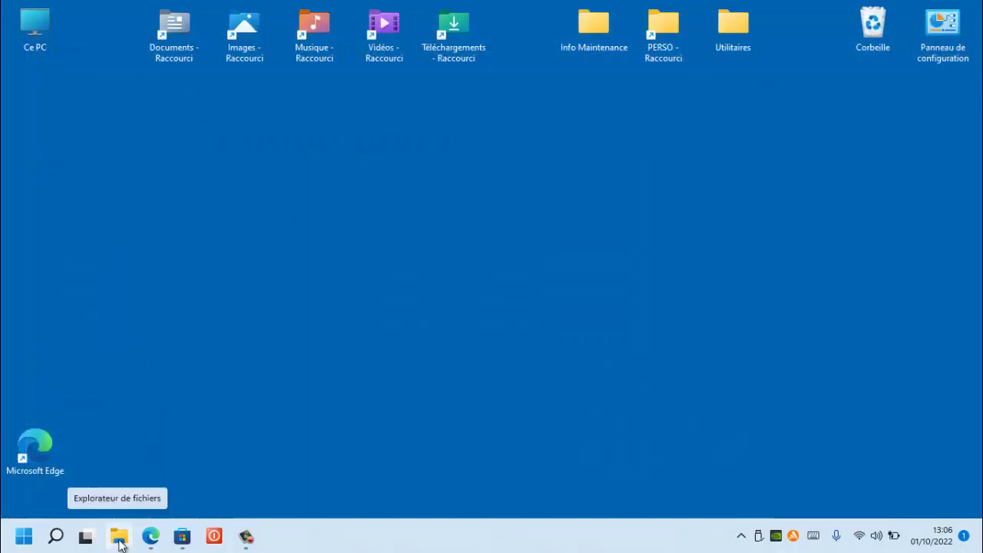
{"action": "mouse_move", "coordinate": [151, 536]}
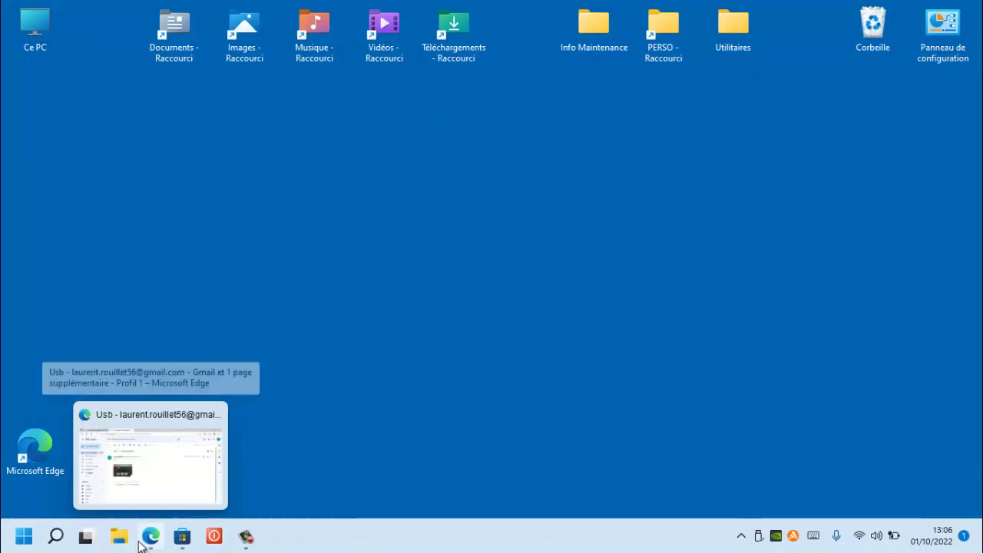
Open the Sports folder on drive F: in a new File Explorer window
{"action": "left_click", "coordinate": [153, 492]}
{"action": "key", "text": "super+e"}
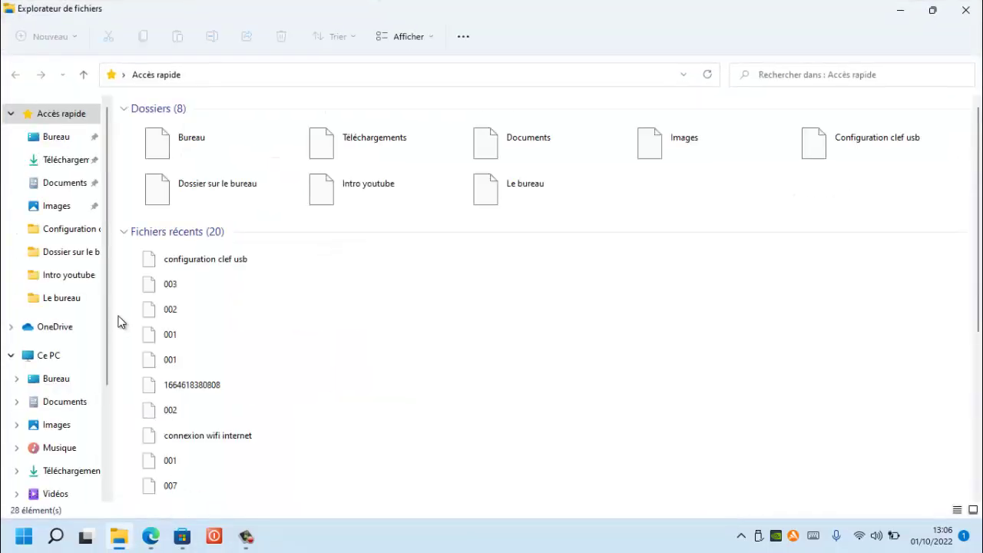
{"action": "left_click", "coordinate": [62, 353]}
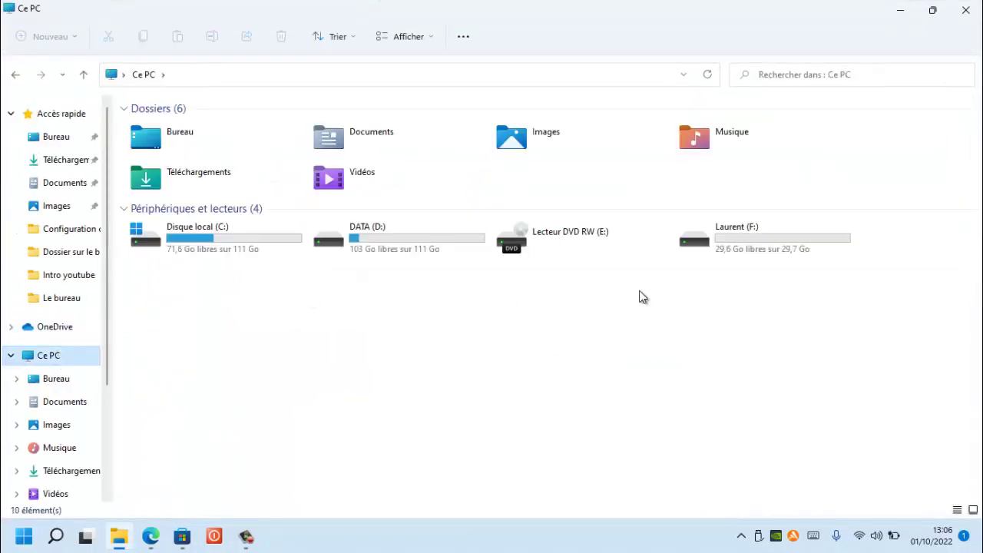
{"action": "double_click", "coordinate": [791, 240]}
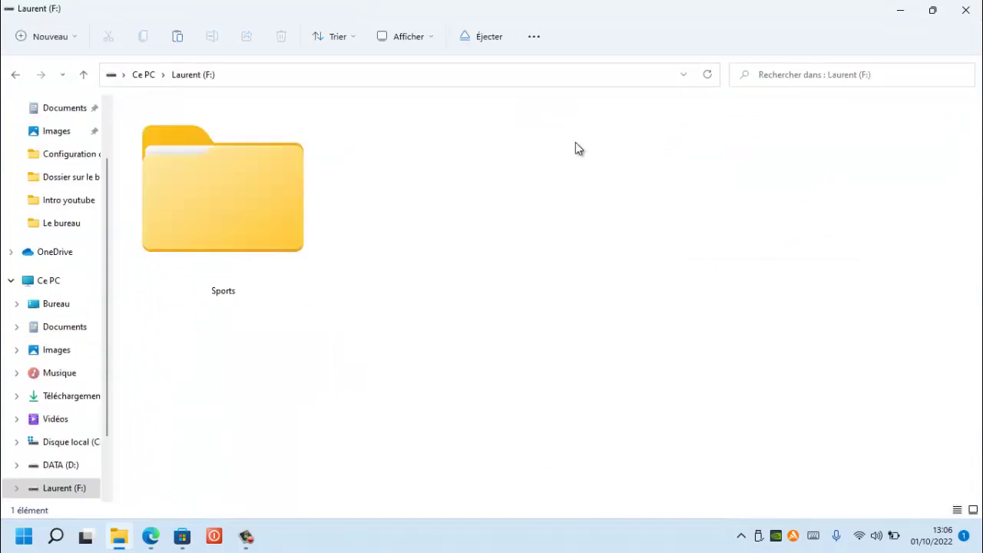
{"action": "left_click", "coordinate": [257, 198]}
{"action": "double_click", "coordinate": [257, 198]}
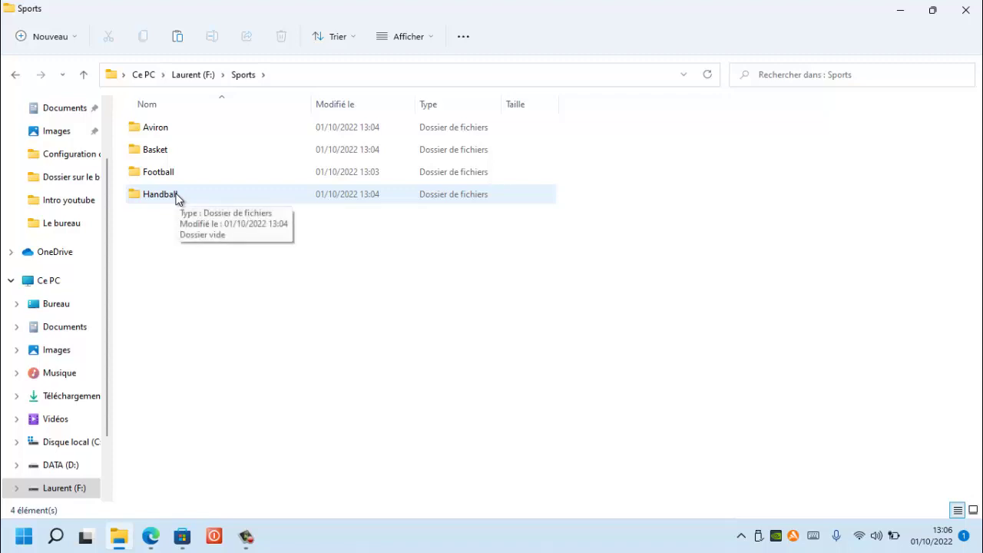
Display the contents of the Sports folder first as large icons and finally as very large icons
{"action": "left_click", "coordinate": [435, 39]}
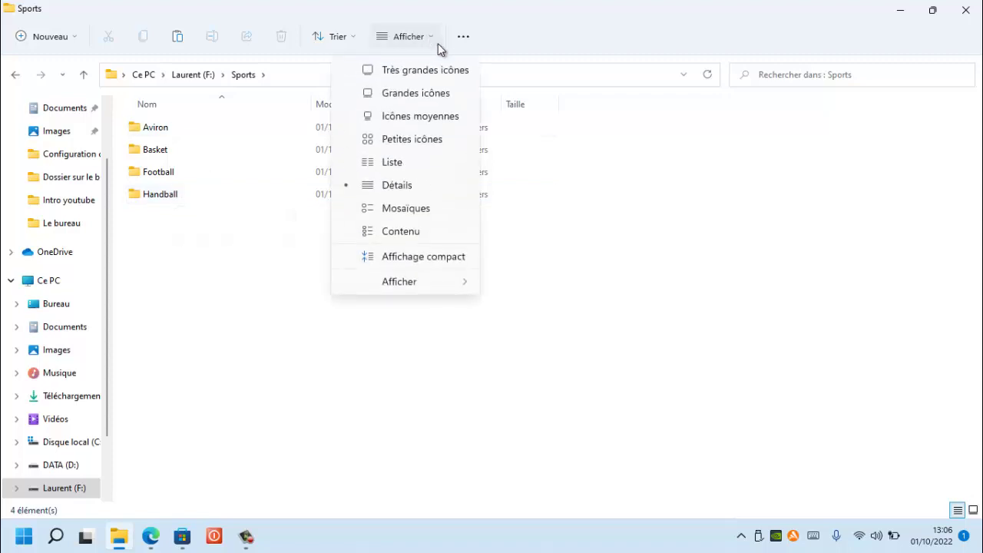
{"action": "left_click", "coordinate": [412, 94]}
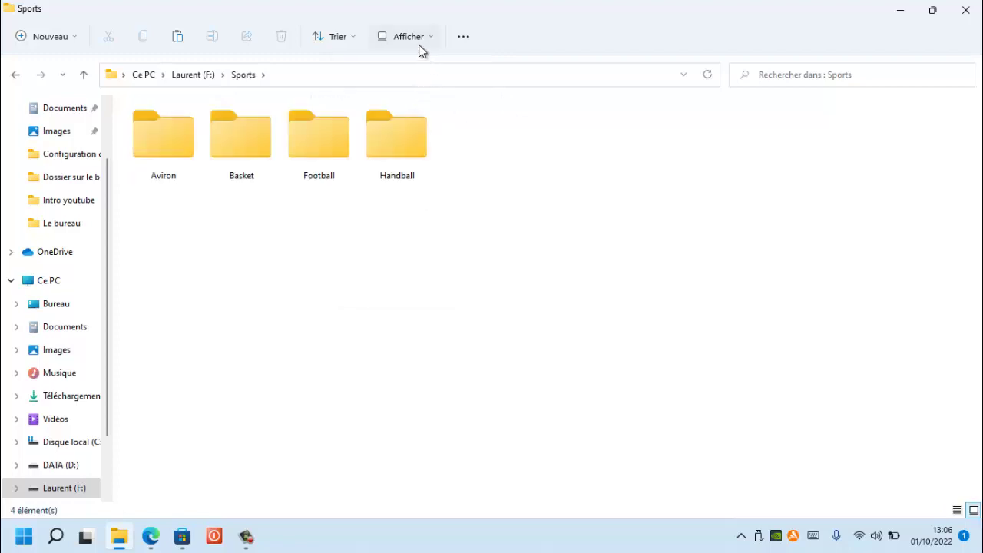
{"action": "left_click", "coordinate": [421, 43]}
{"action": "left_click", "coordinate": [423, 70]}
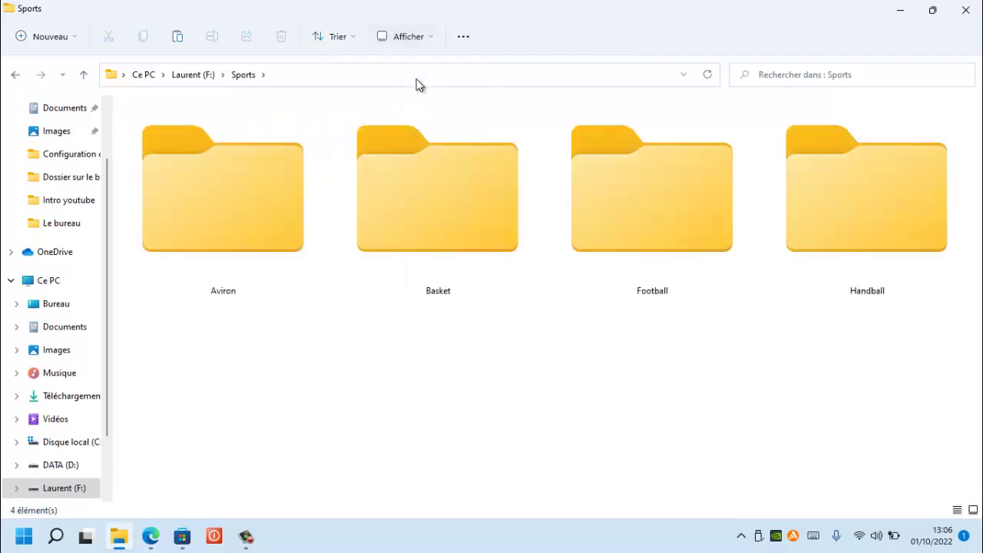
{"action": "mouse_move", "coordinate": [397, 155]}
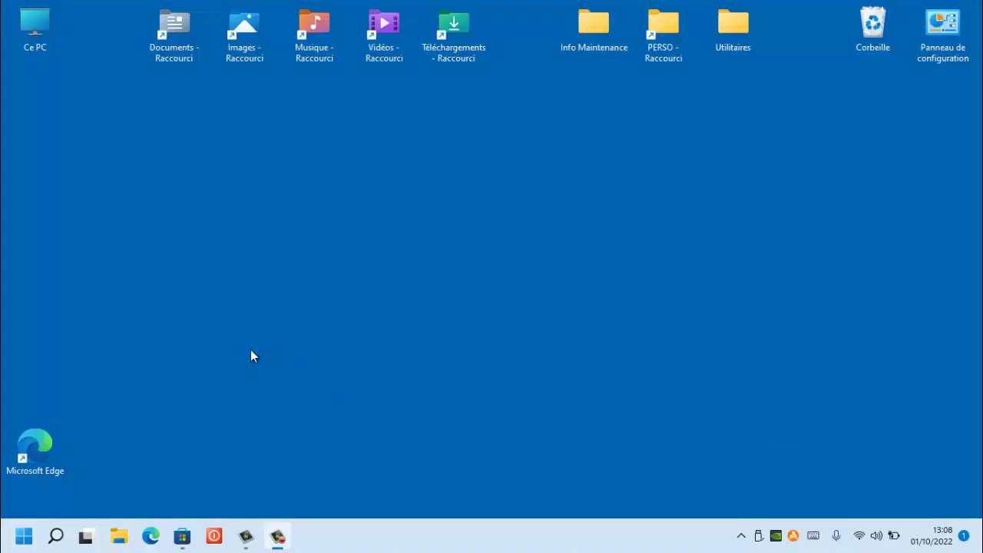
Search for WordPad, open it and dictate the sentence "Nicolas Karabatic est un joueur de handball." with voice typing
{"action": "left_click", "coordinate": [26, 537]}
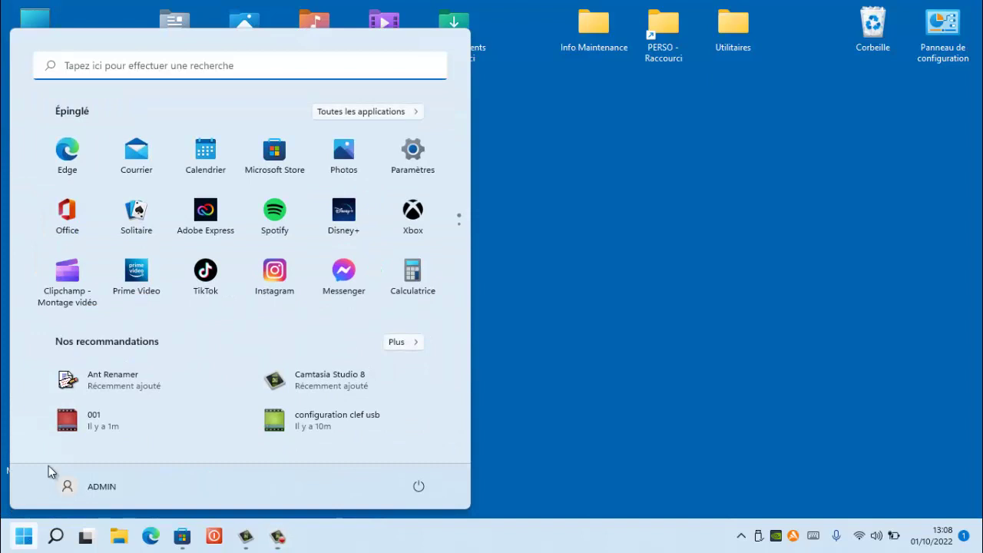
{"action": "left_click", "coordinate": [144, 68]}
{"action": "type", "text": "w"}
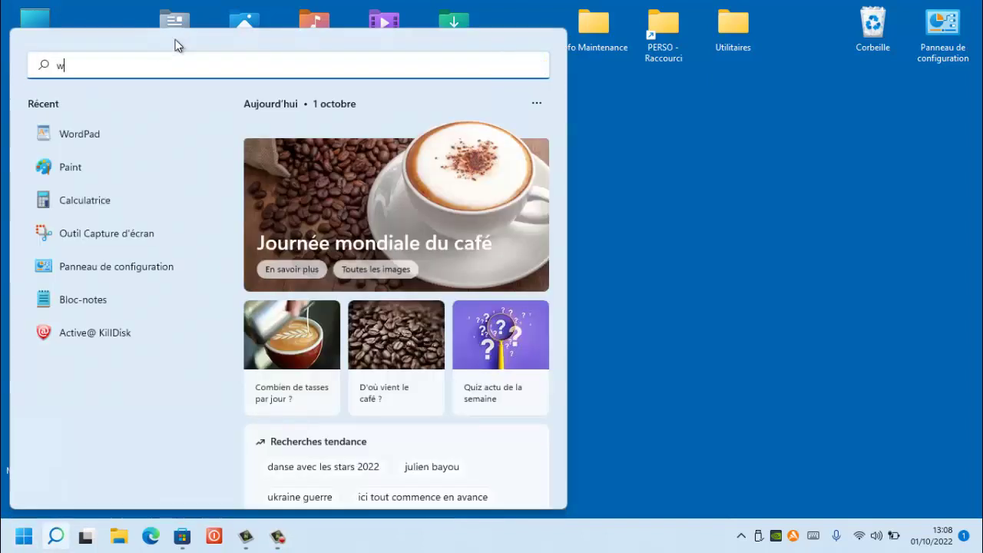
{"action": "type", "text": "ordpad"}
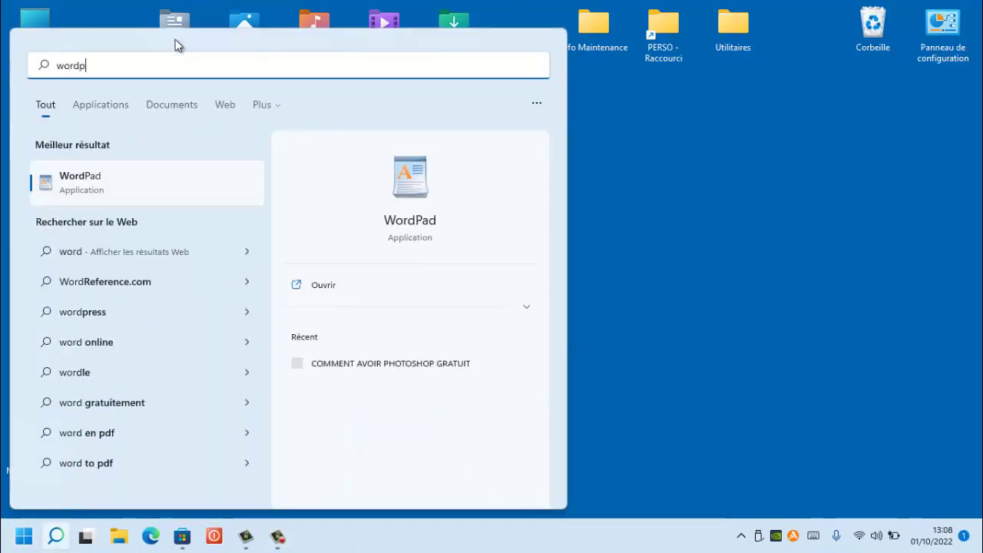
{"action": "left_click", "coordinate": [98, 194]}
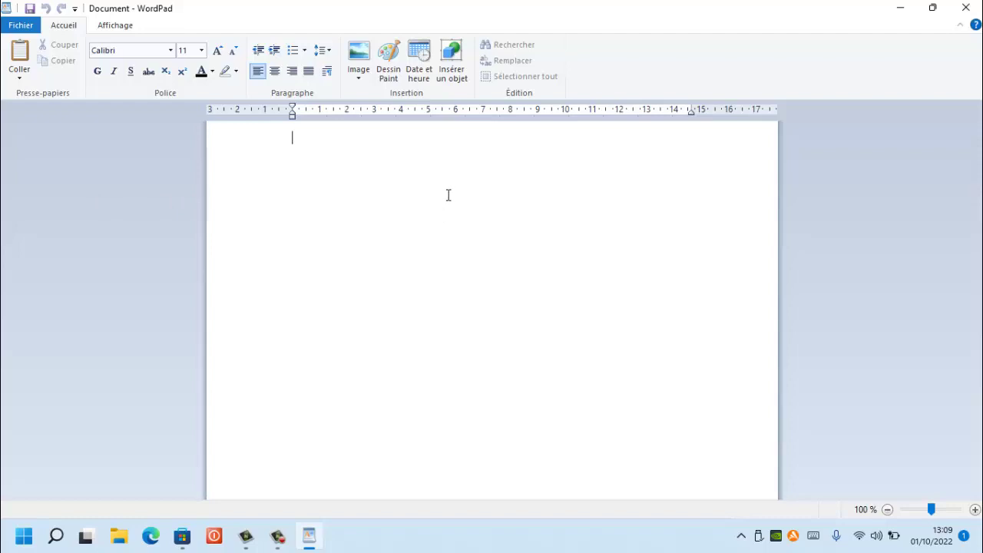
{"action": "key", "text": "super+h"}
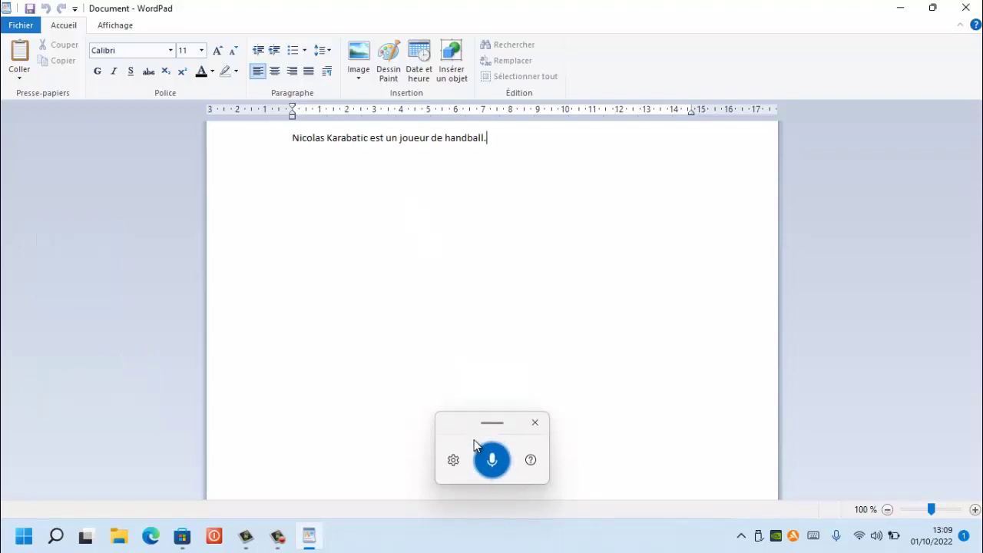
{"action": "left_click", "coordinate": [492, 458]}
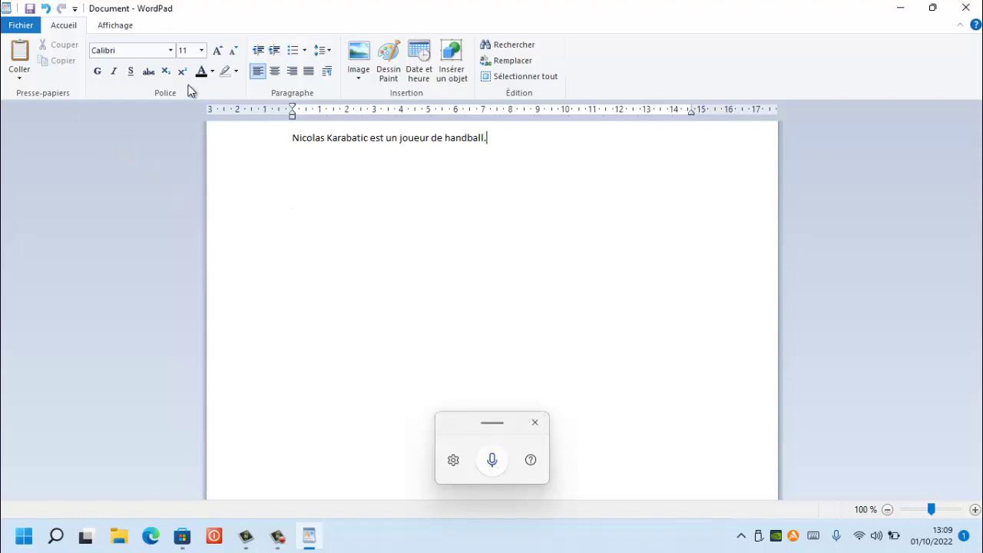
Save the document under the name Nikola in the Handball folder inside Sports on drive F:, and close WordPad
{"action": "left_click", "coordinate": [24, 31]}
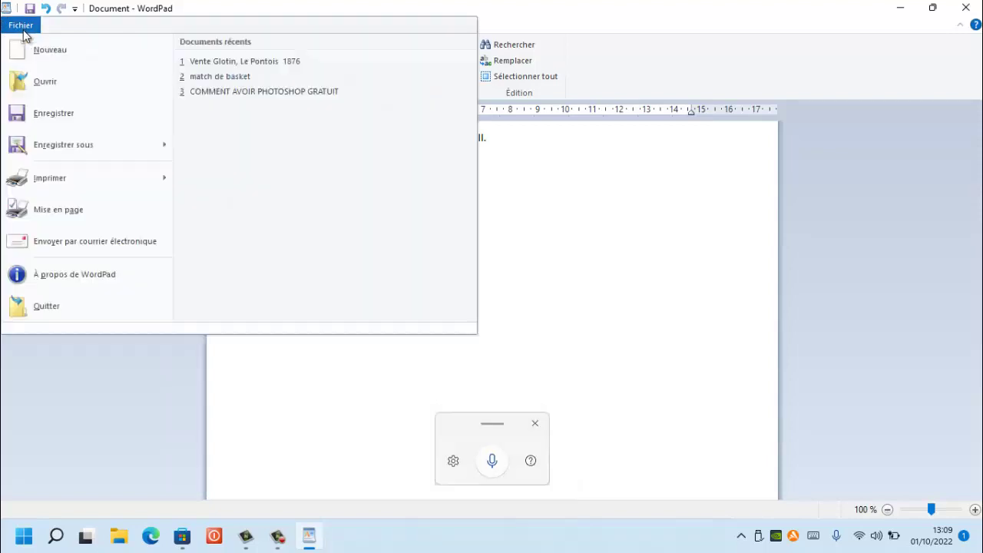
{"action": "left_click", "coordinate": [97, 146]}
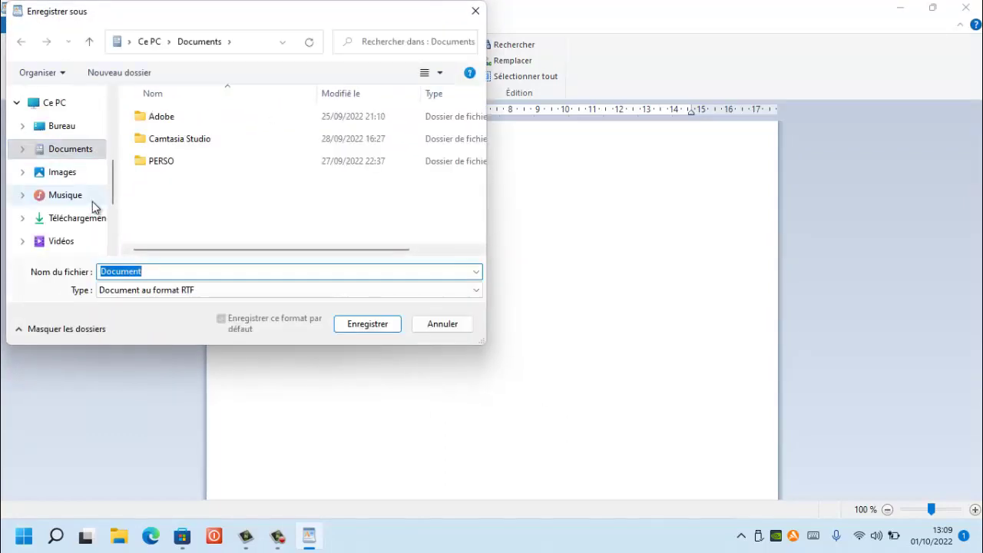
{"action": "left_click_drag", "start_coordinate": [112, 176], "coordinate": [107, 208]}
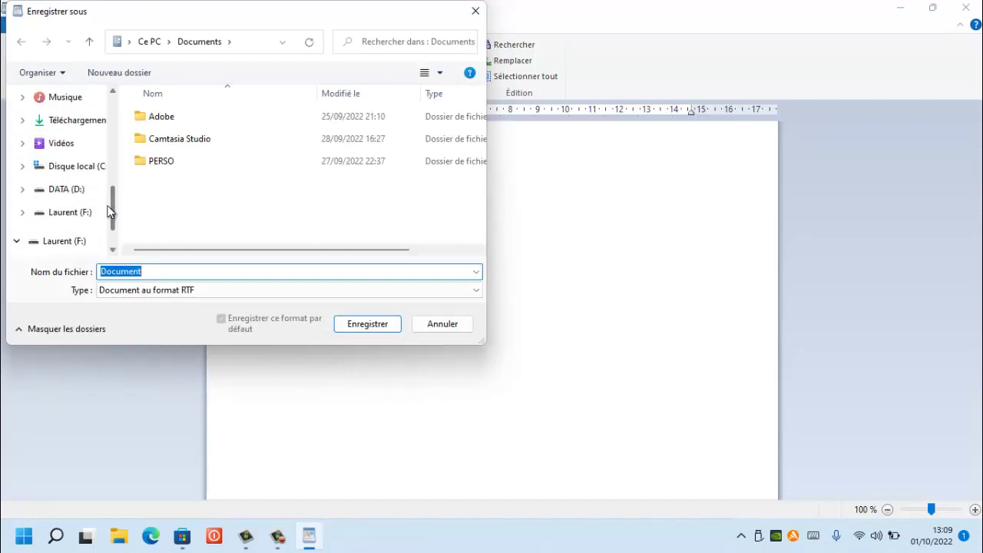
{"action": "left_click", "coordinate": [68, 215]}
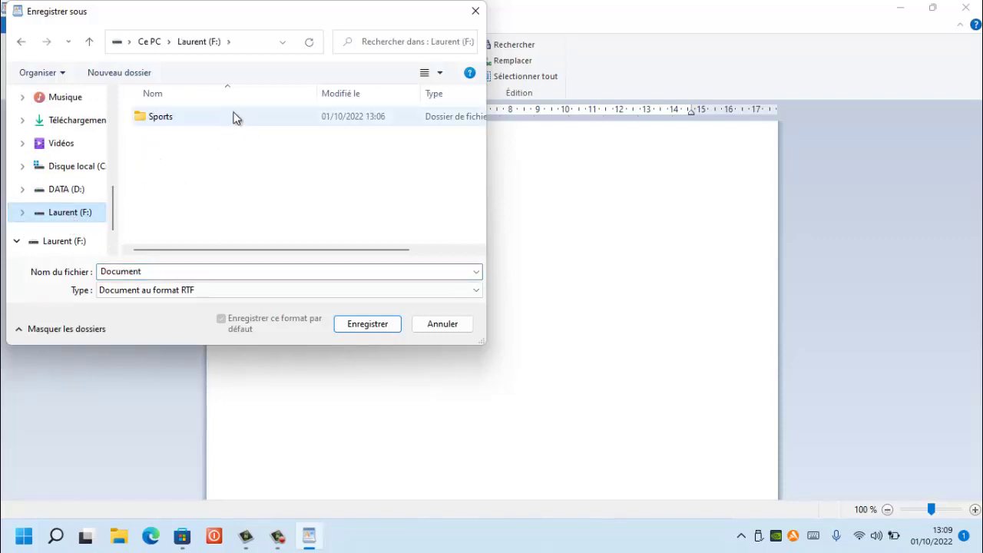
{"action": "left_click", "coordinate": [177, 121]}
{"action": "double_click", "coordinate": [177, 121]}
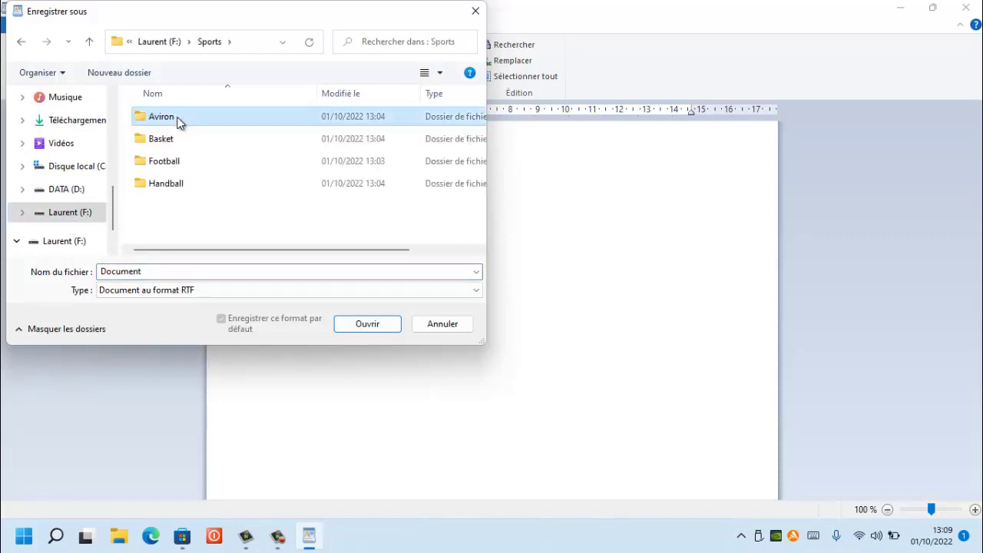
{"action": "double_click", "coordinate": [165, 184]}
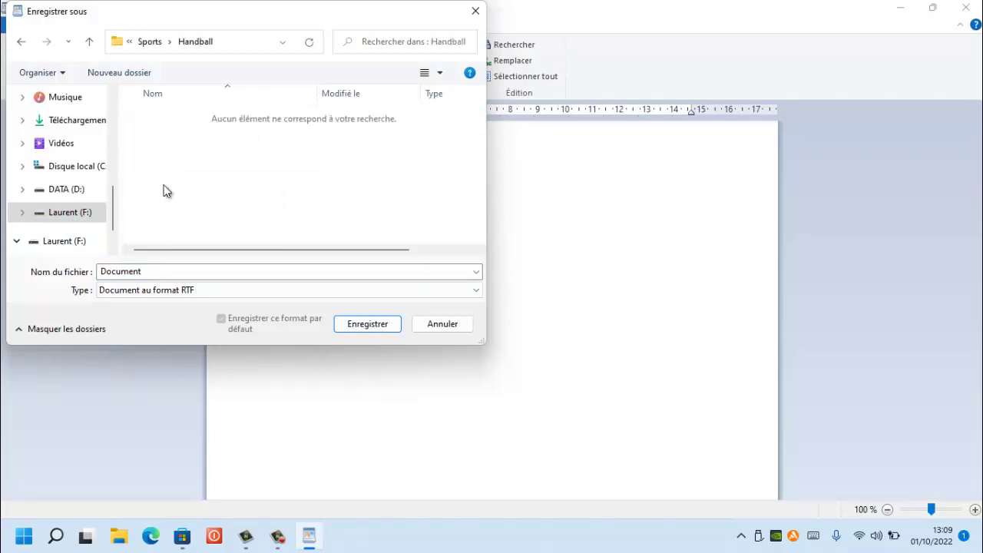
{"action": "left_click", "coordinate": [176, 272]}
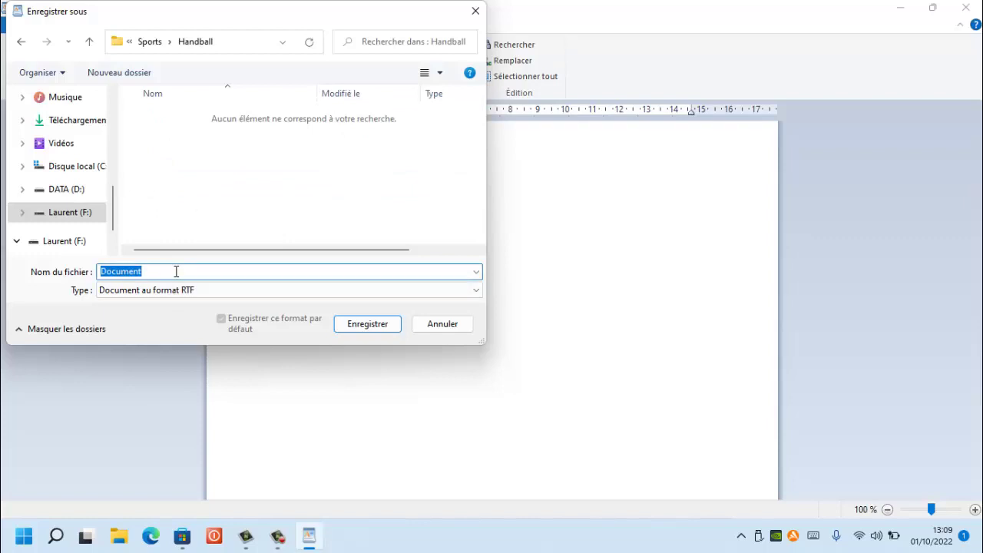
{"action": "type", "text": "Nikola"}
{"action": "left_click", "coordinate": [374, 325]}
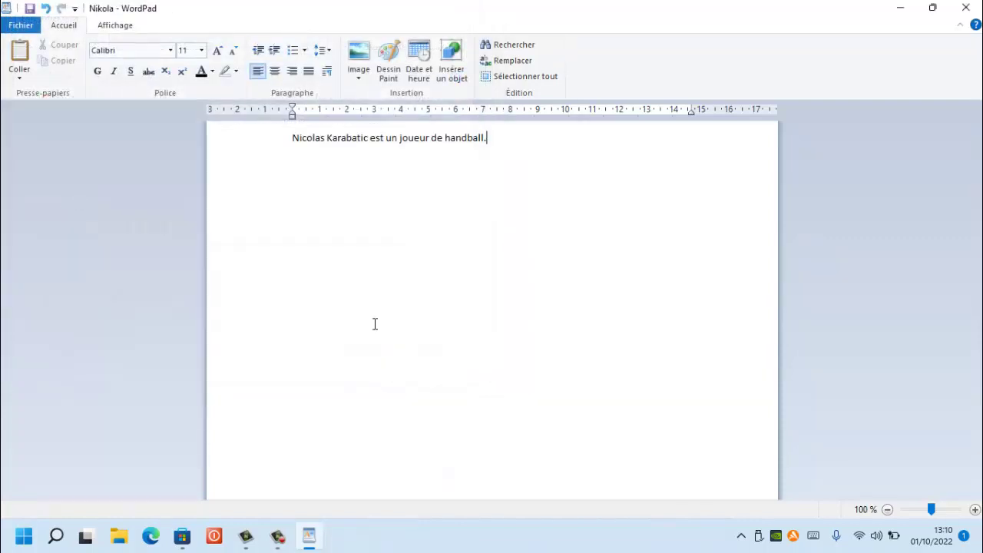
{"action": "left_click", "coordinate": [967, 7]}
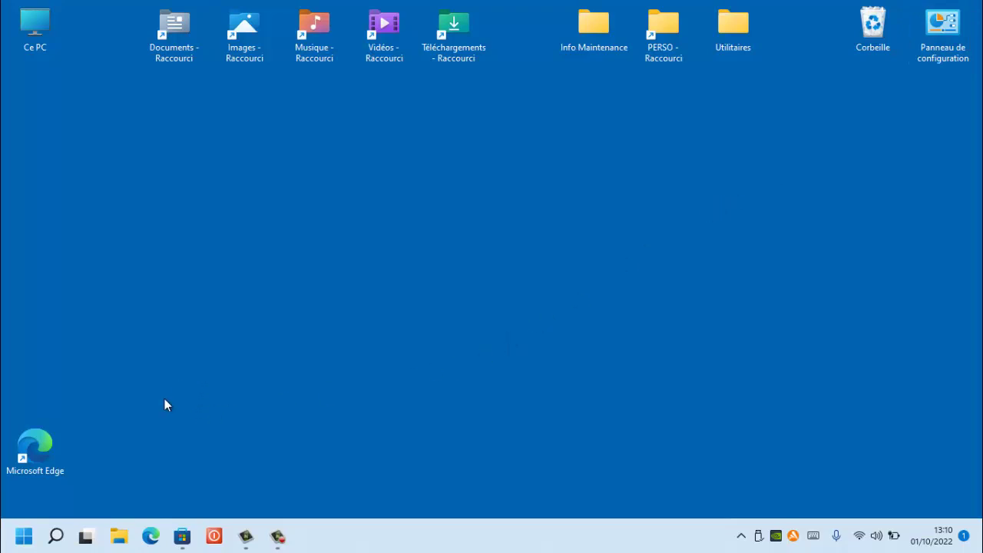
Open the Nikola document from the Handball folder inside Sports on drive F: to check it, and close both windows
{"action": "left_click", "coordinate": [123, 538]}
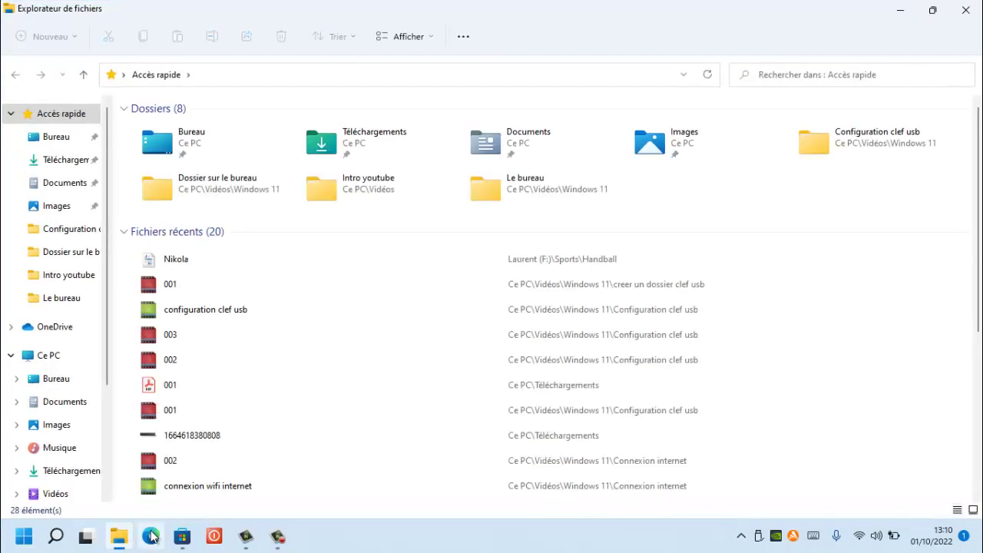
{"action": "left_click", "coordinate": [48, 357]}
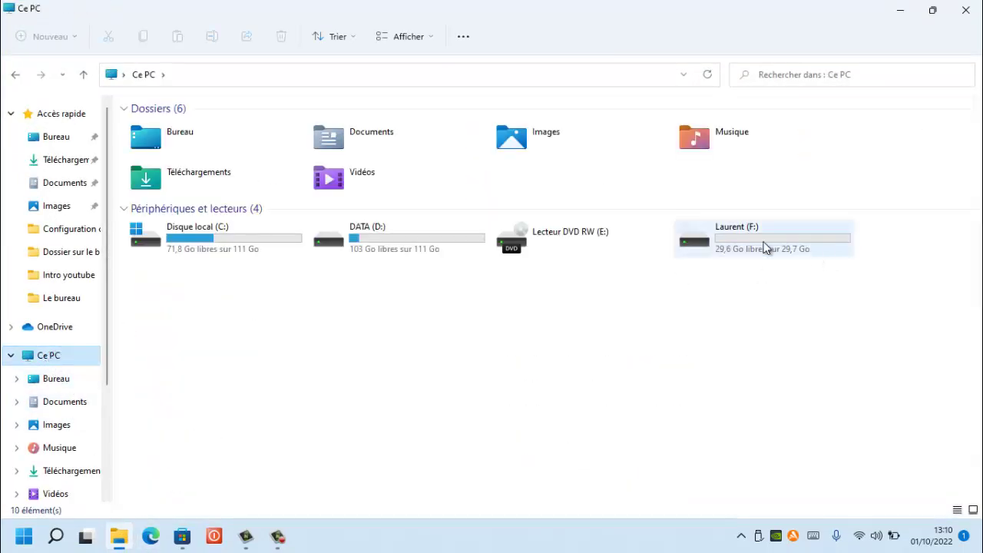
{"action": "double_click", "coordinate": [753, 237]}
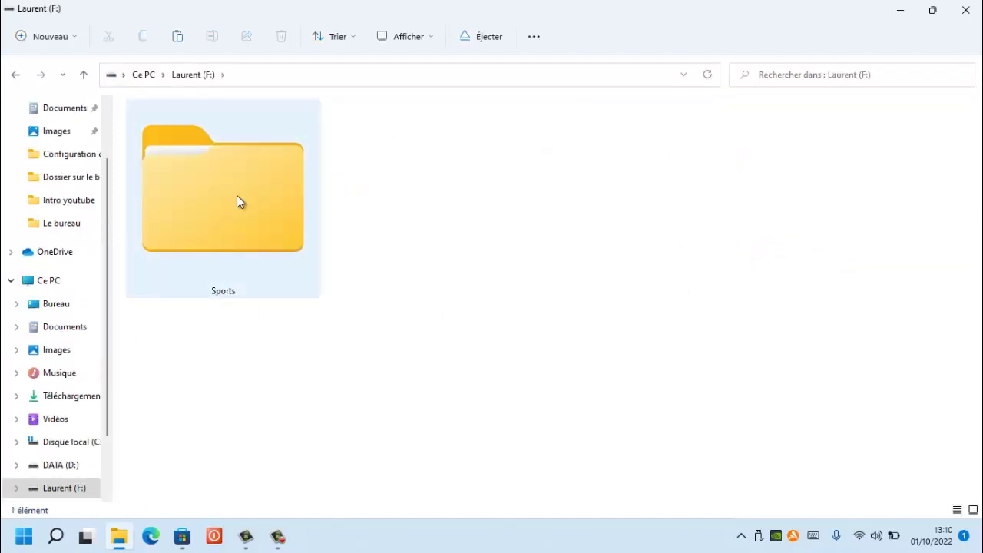
{"action": "double_click", "coordinate": [236, 201]}
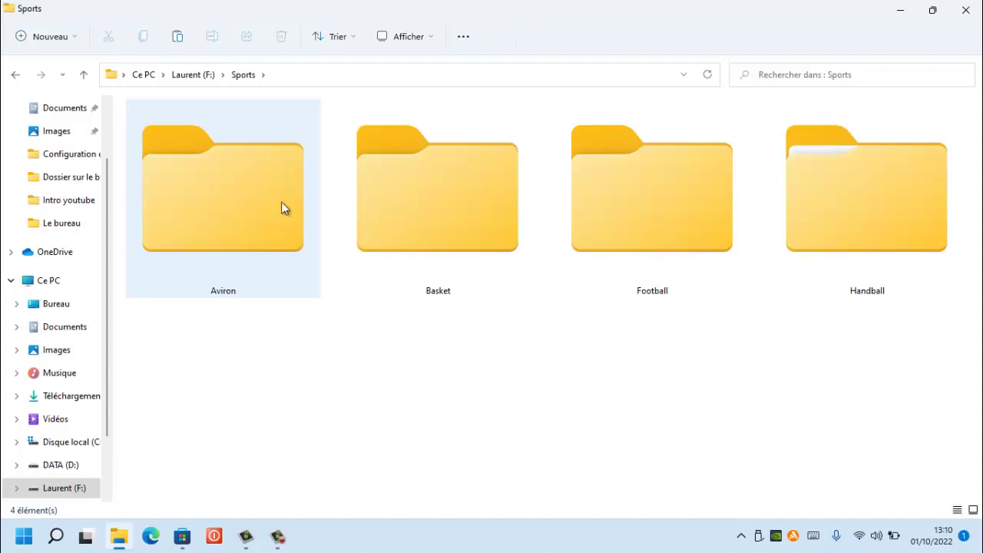
{"action": "double_click", "coordinate": [910, 221]}
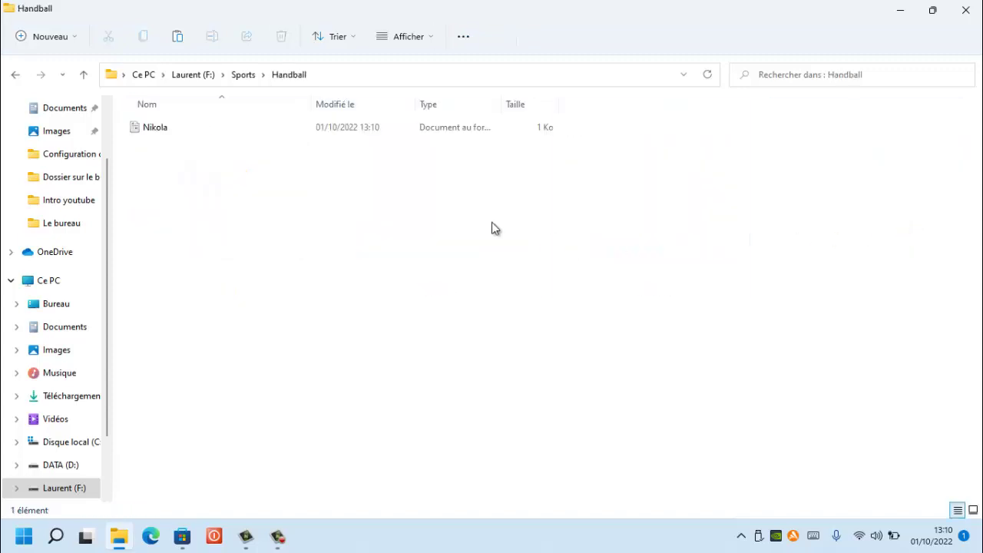
{"action": "left_click", "coordinate": [156, 135]}
{"action": "double_click", "coordinate": [156, 134]}
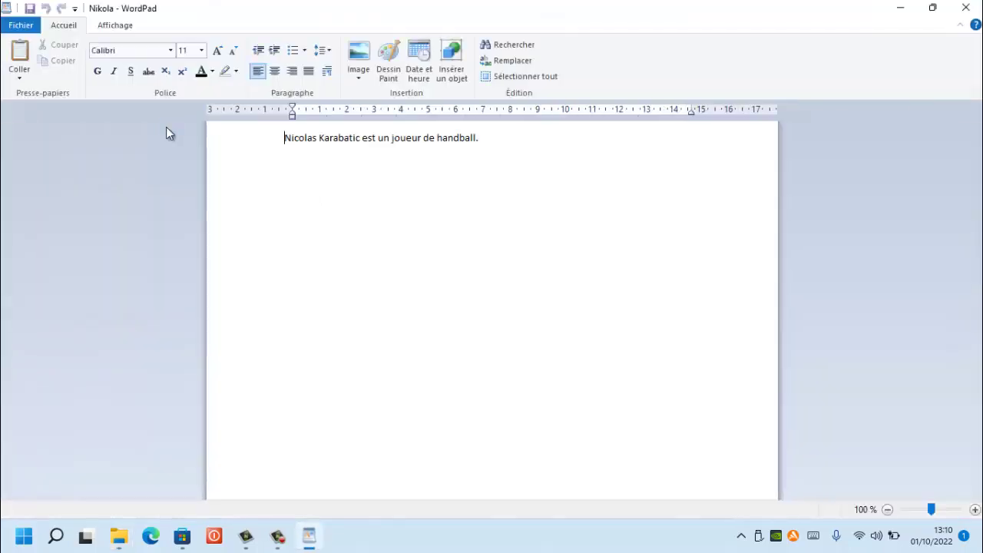
{"action": "left_click", "coordinate": [966, 9]}
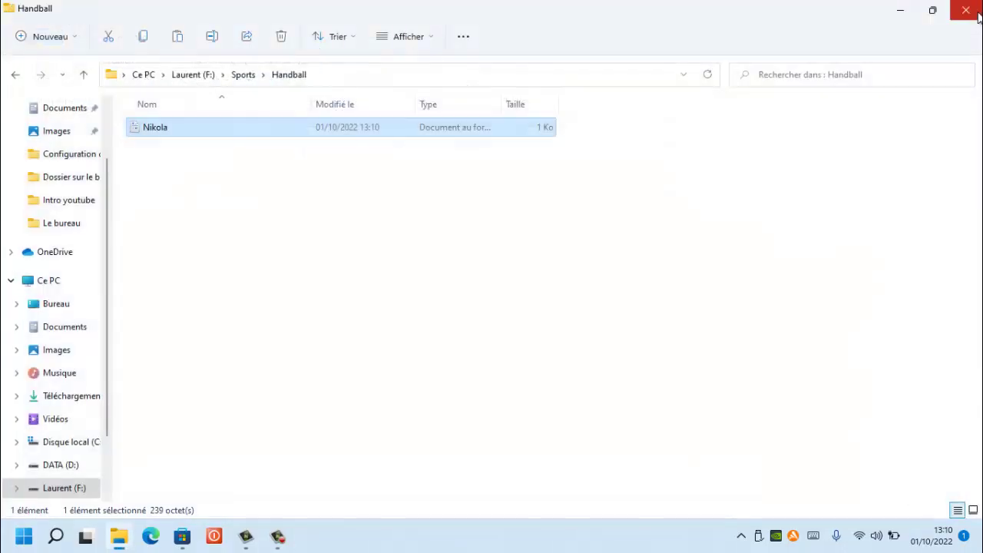
{"action": "left_click", "coordinate": [966, 9]}
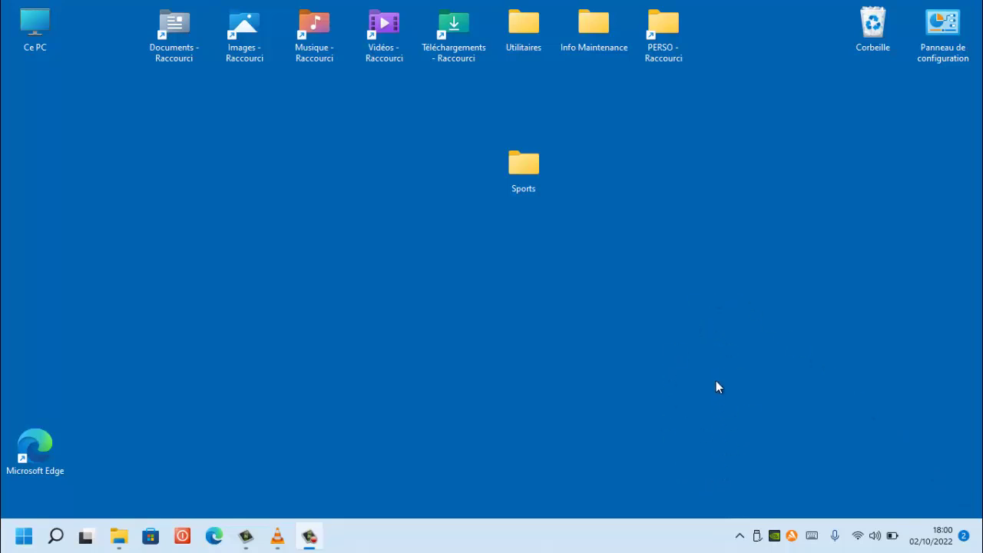
View the safe-removal option for the ADATA USB Flash Drive, and eject drive F: from its File Explorer window, dismissing the notification
{"action": "left_click", "coordinate": [757, 540]}
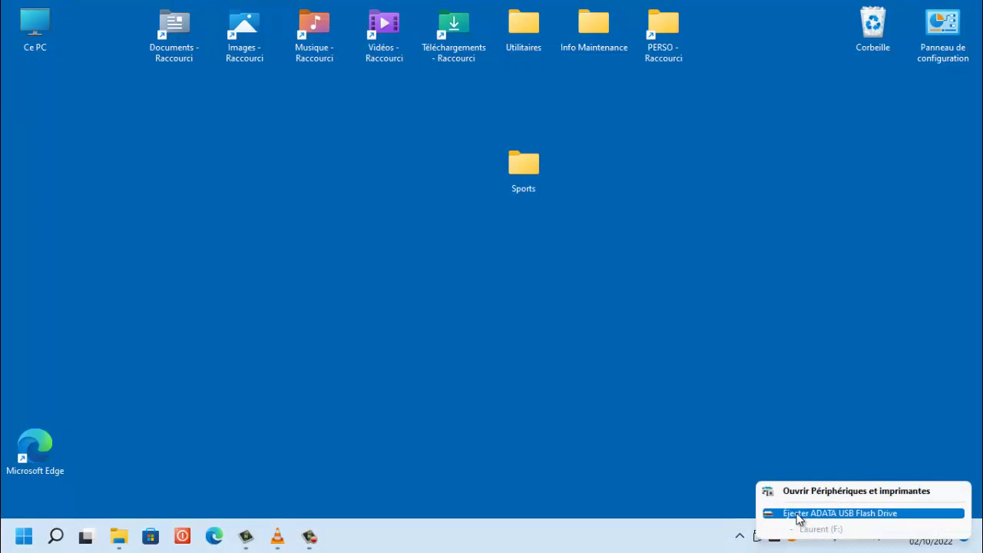
{"action": "left_click", "coordinate": [662, 441]}
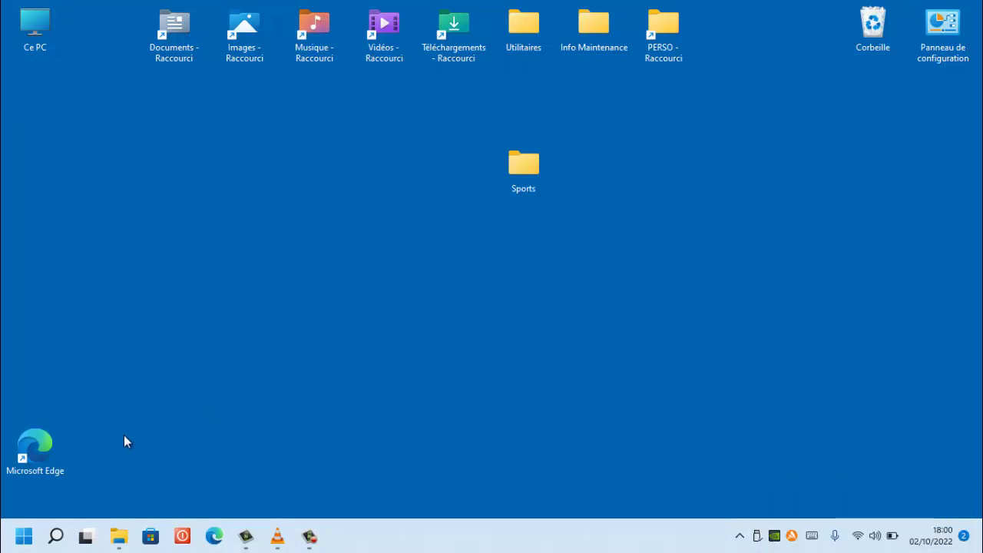
{"action": "left_click", "coordinate": [113, 543]}
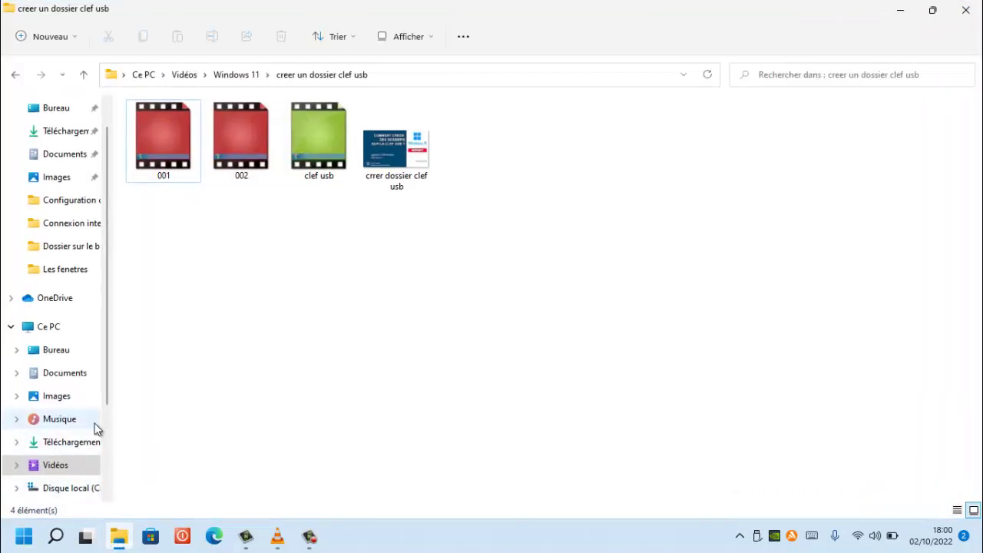
{"action": "scroll", "coordinate": [105, 398], "scroll_direction": "down", "scroll_amount": 1}
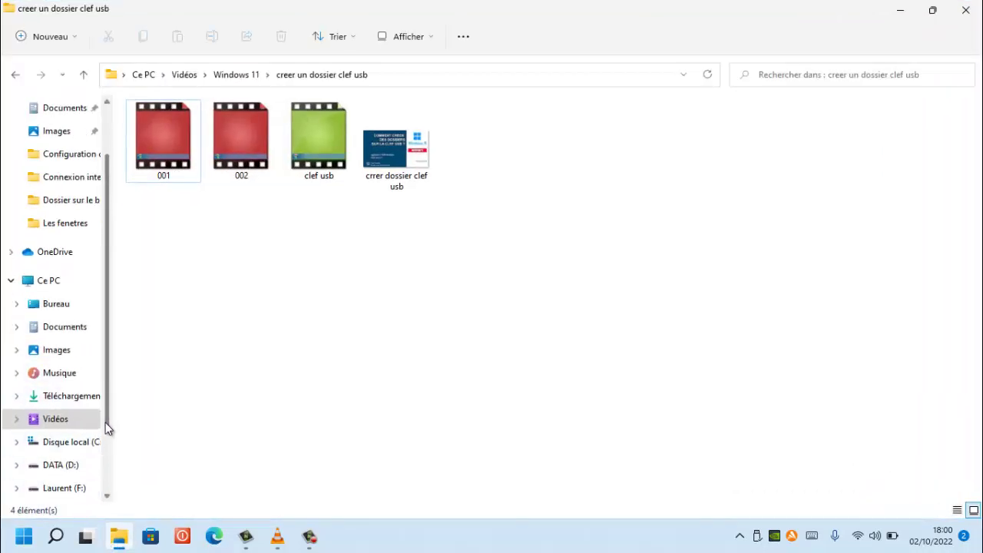
{"action": "left_click", "coordinate": [60, 490]}
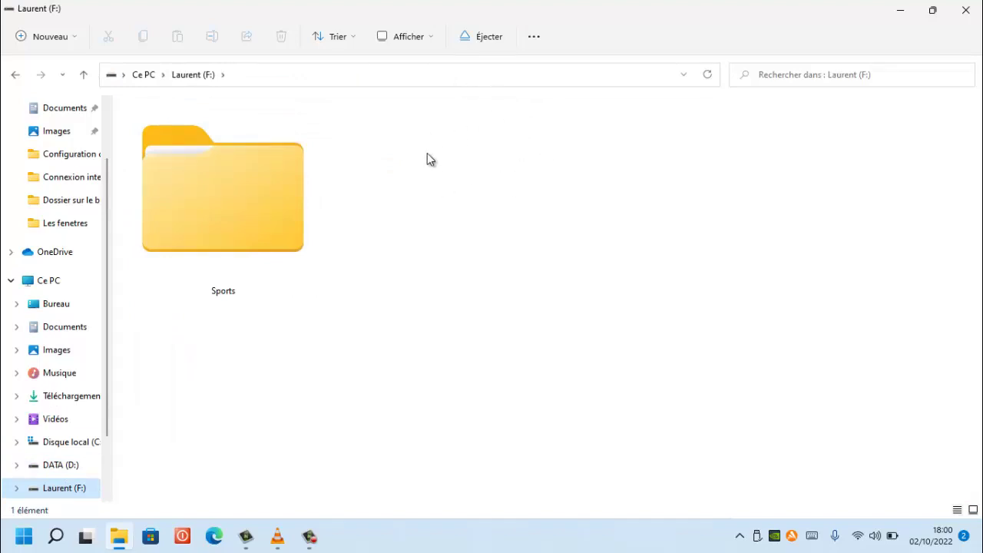
{"action": "left_click", "coordinate": [490, 38]}
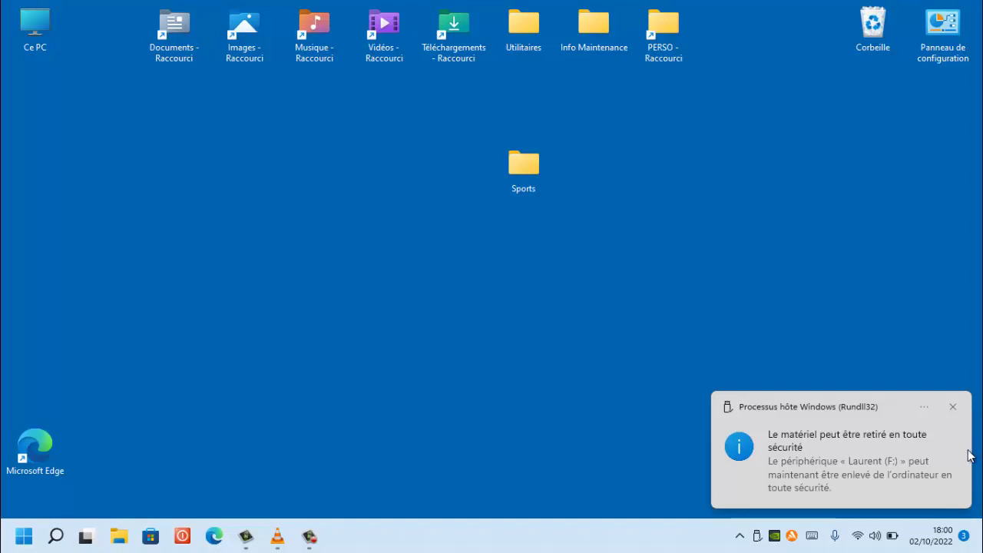
{"action": "left_click", "coordinate": [953, 408]}
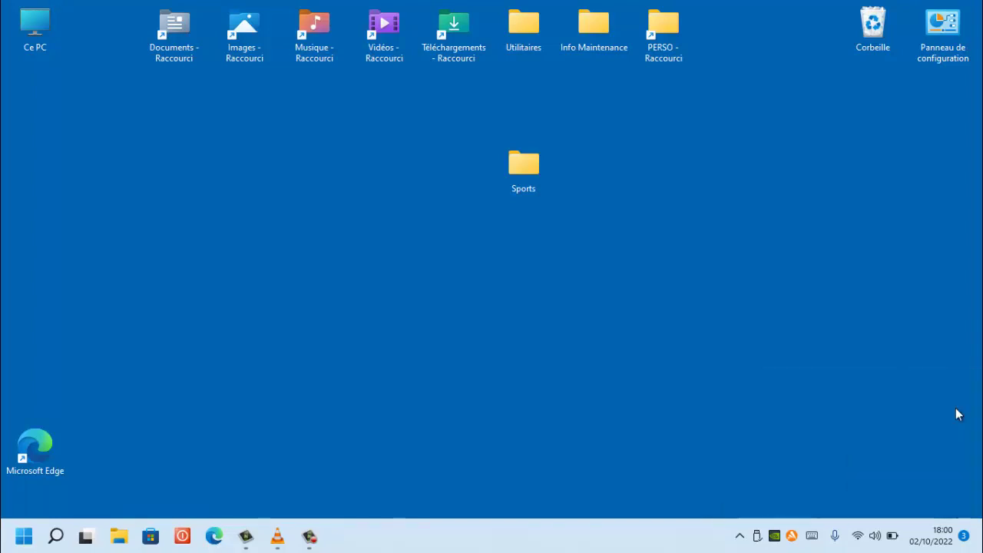